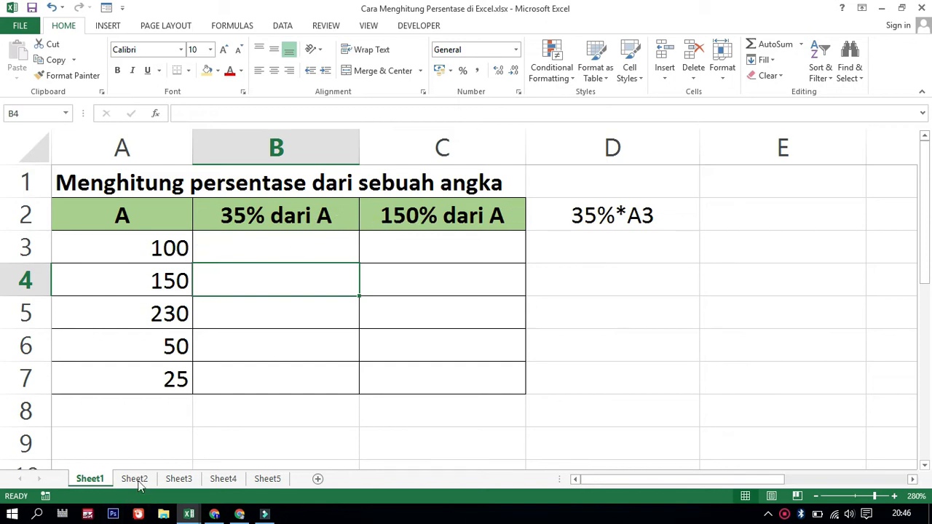
- Review the yearly population table on Sheet2, comparing the 2017 and 2018 rows and their empty percentage cells
left_click(139, 481)
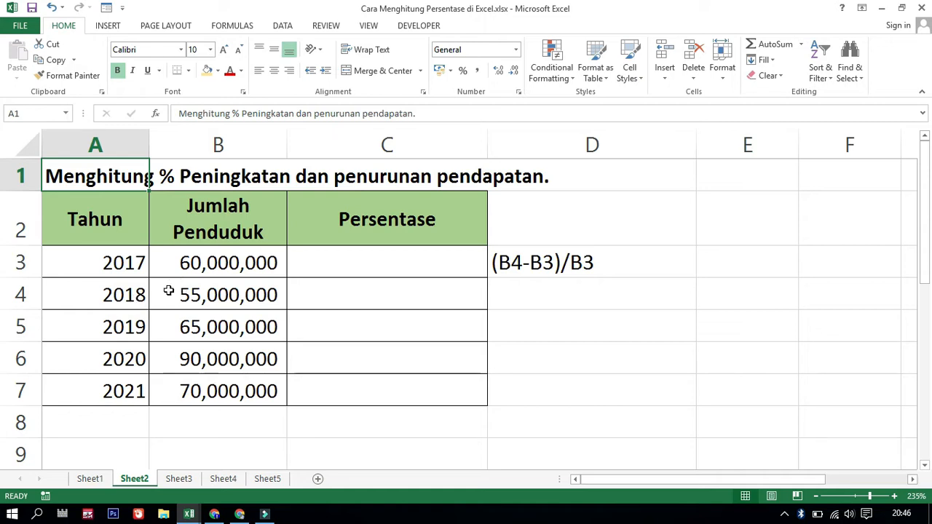
left_click(127, 295)
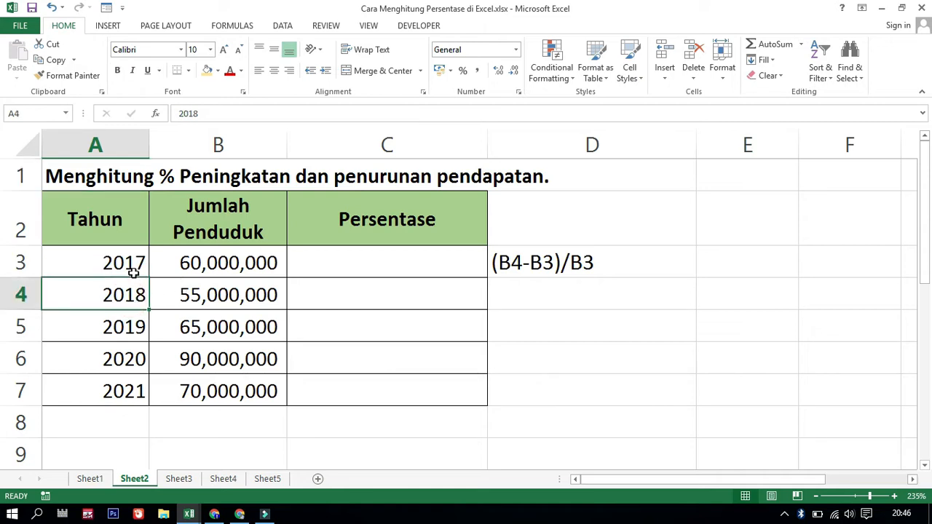
left_click(132, 266)
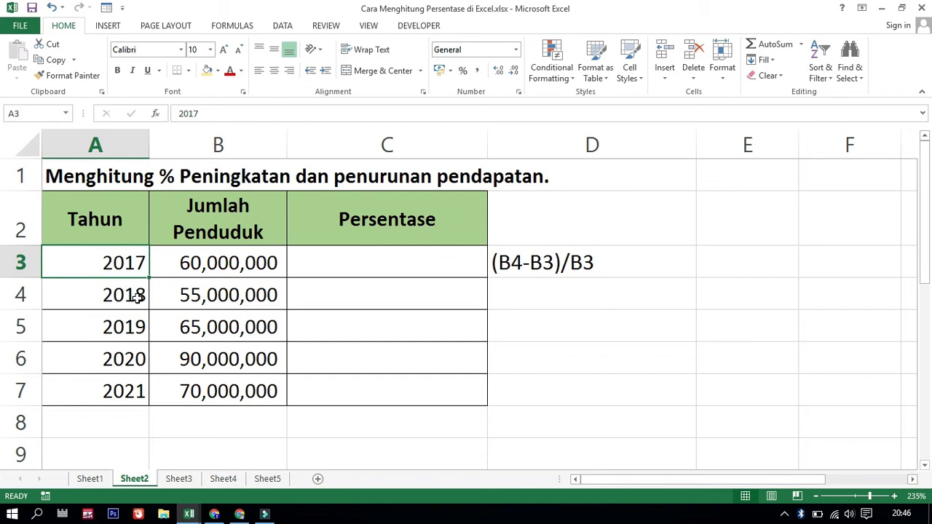
left_click(138, 295)
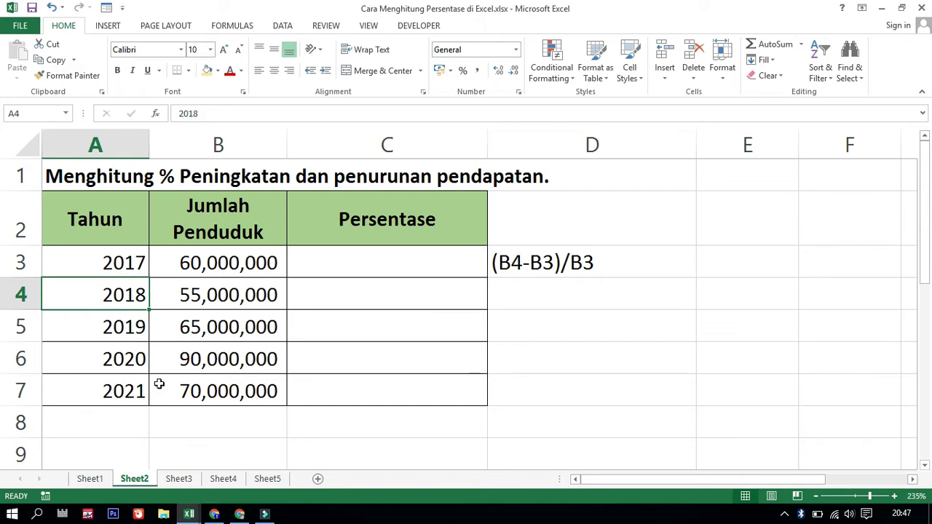
left_click(396, 291)
left_click(394, 266)
left_click(392, 290)
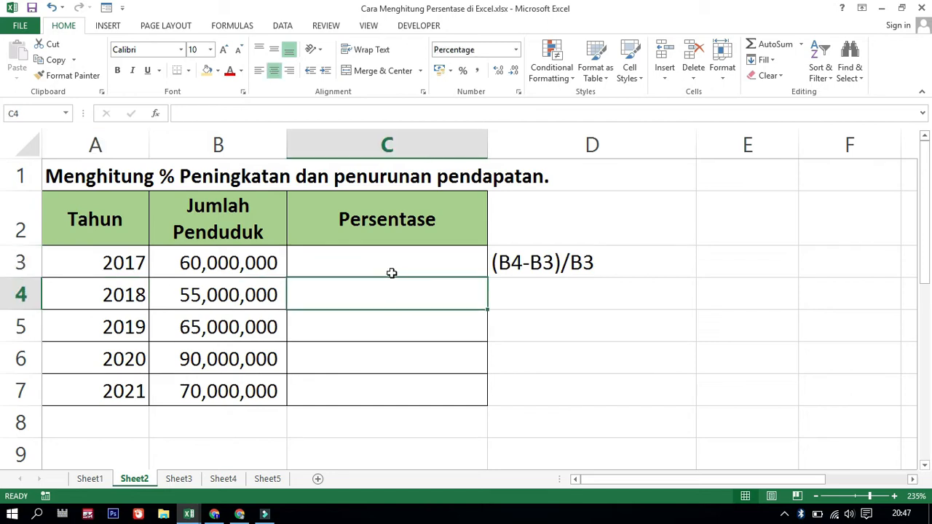
left_click(395, 265)
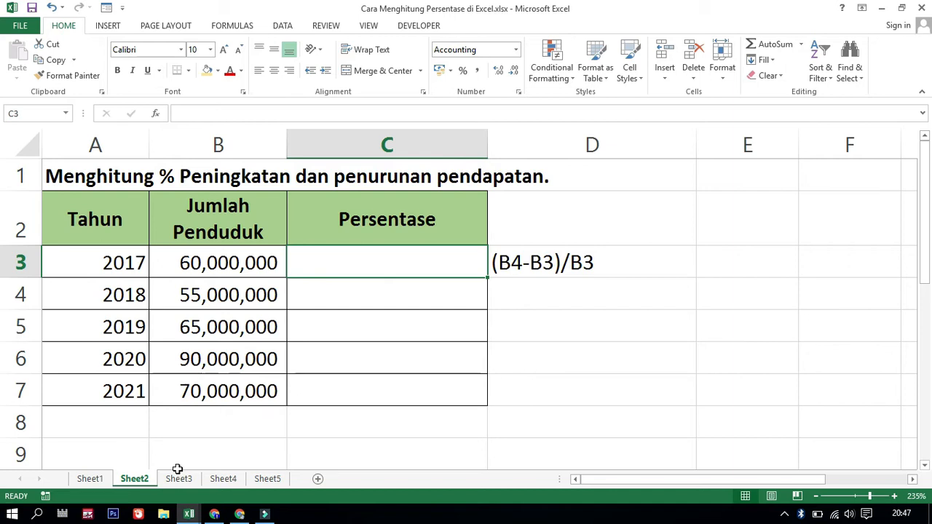
- Examine the percentage exercises on Sheet3, Sheet4 and Sheet5, including the price increase and discount tables
left_click(179, 478)
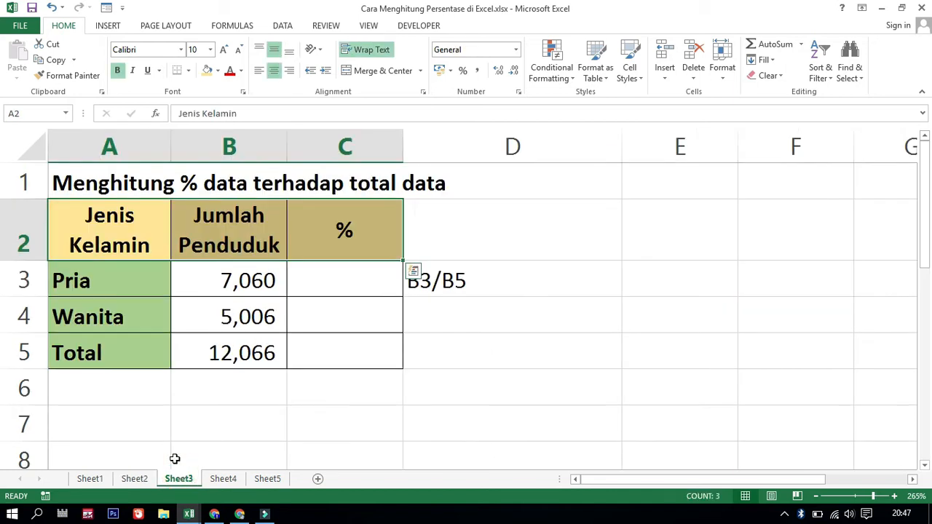
left_click(218, 253)
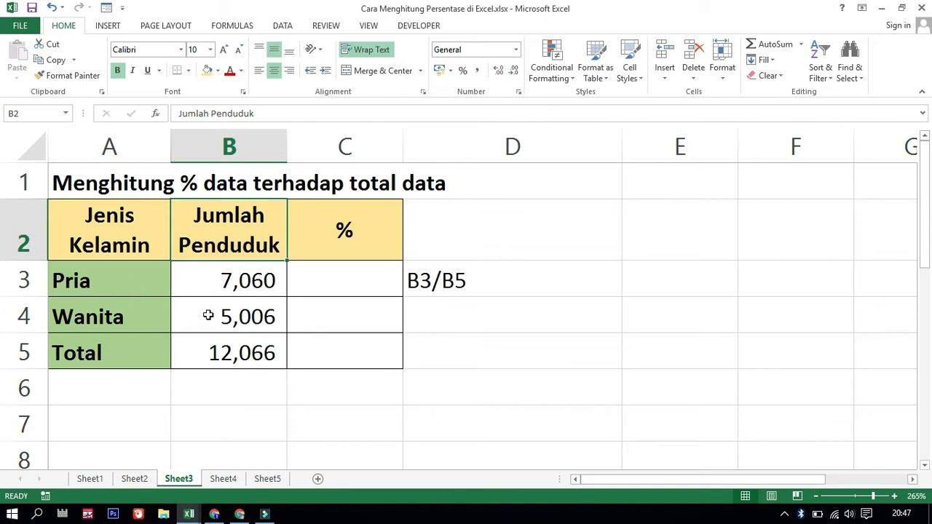
left_click(131, 364)
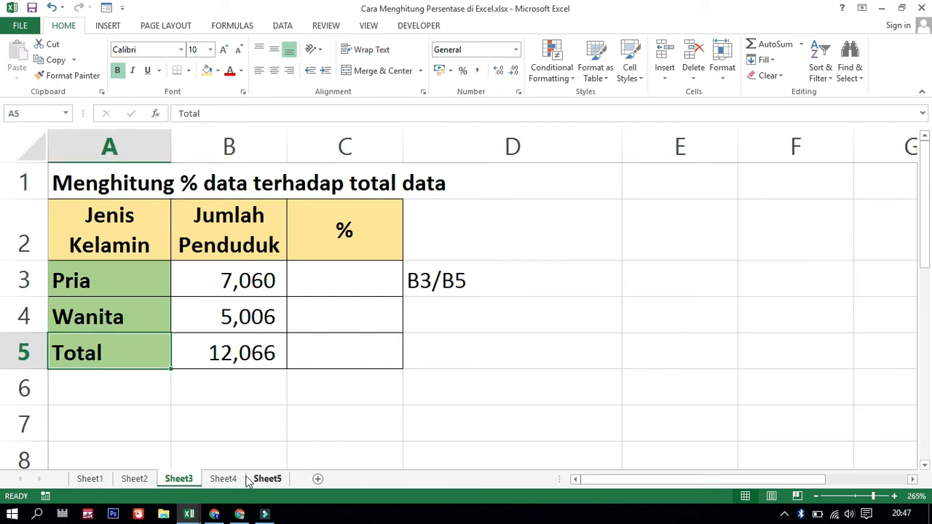
left_click(224, 479)
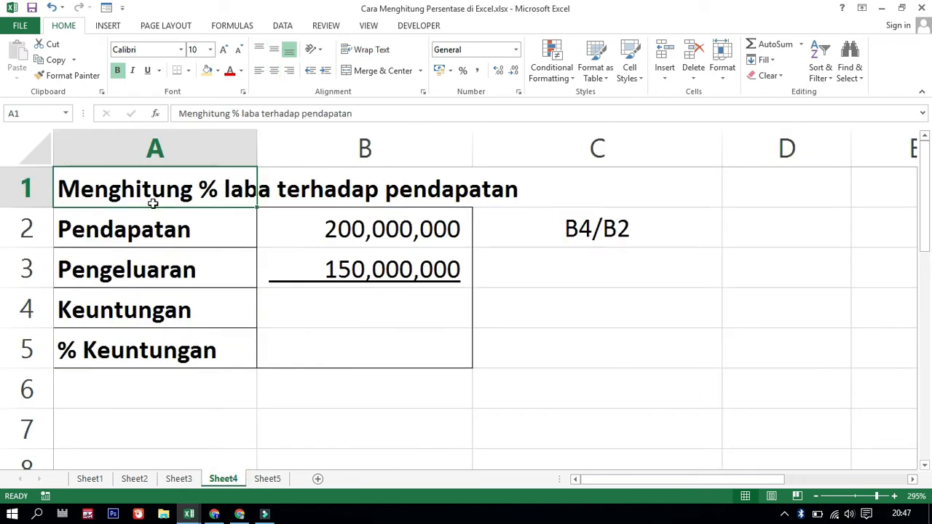
left_click(148, 229)
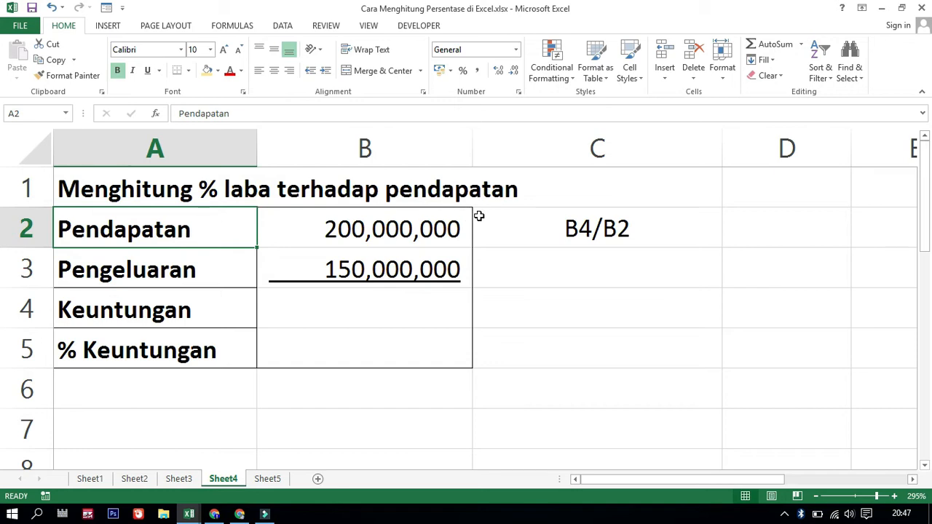
left_click(391, 237)
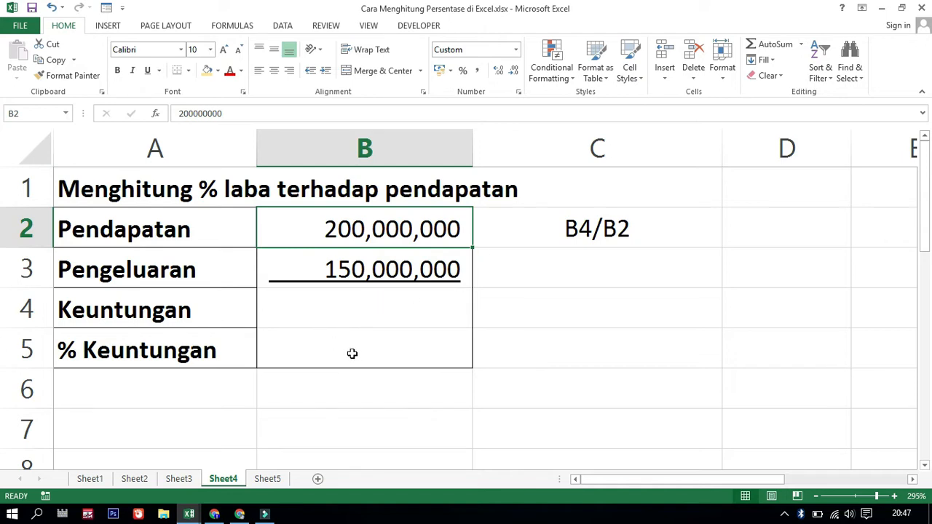
left_click(268, 479)
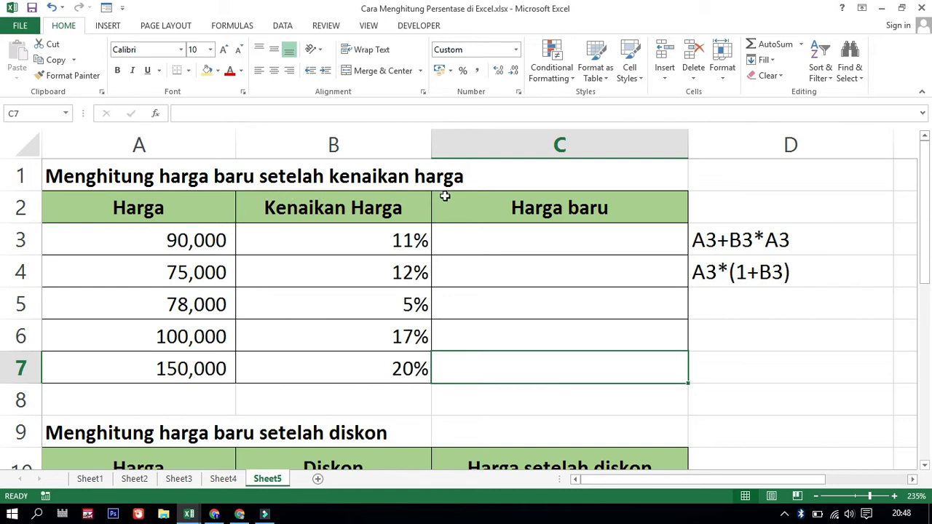
scroll(364, 262, "down", 1)
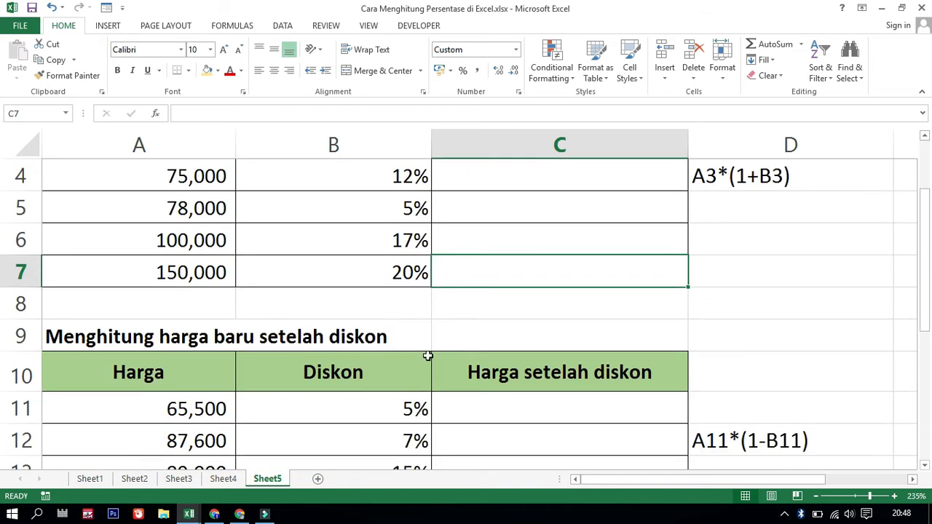
scroll(420, 350, "up", 1)
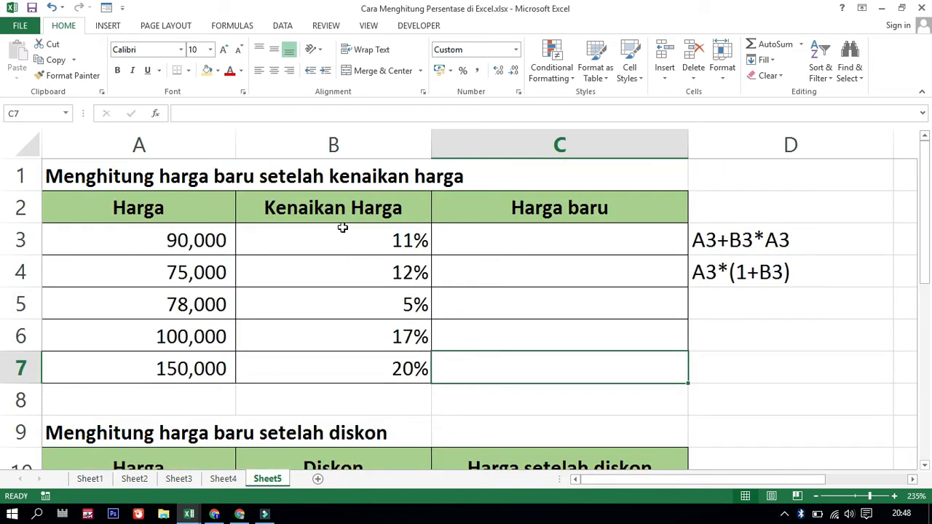
scroll(372, 377, "down", 3)
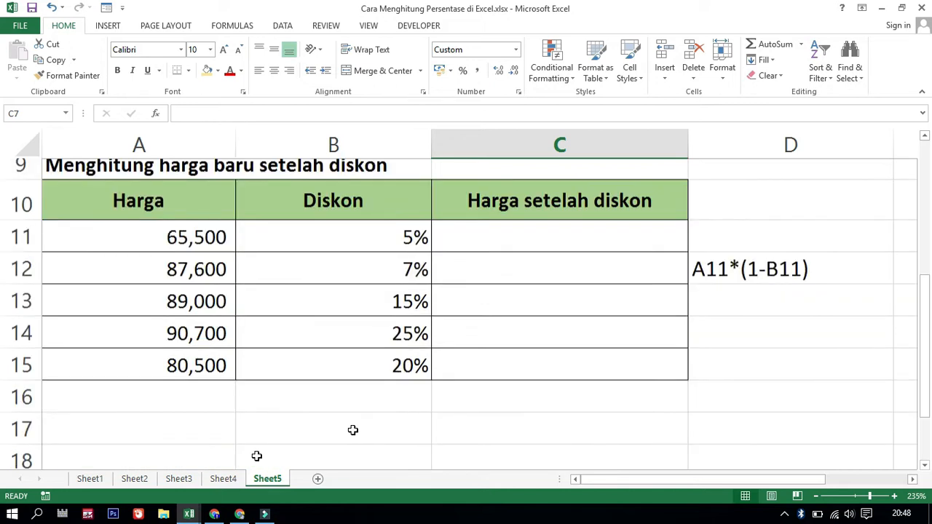
scroll(353, 429, "down", 1)
- On Sheet1, enter the formula =35%*A3 in cell B3
left_click(90, 479)
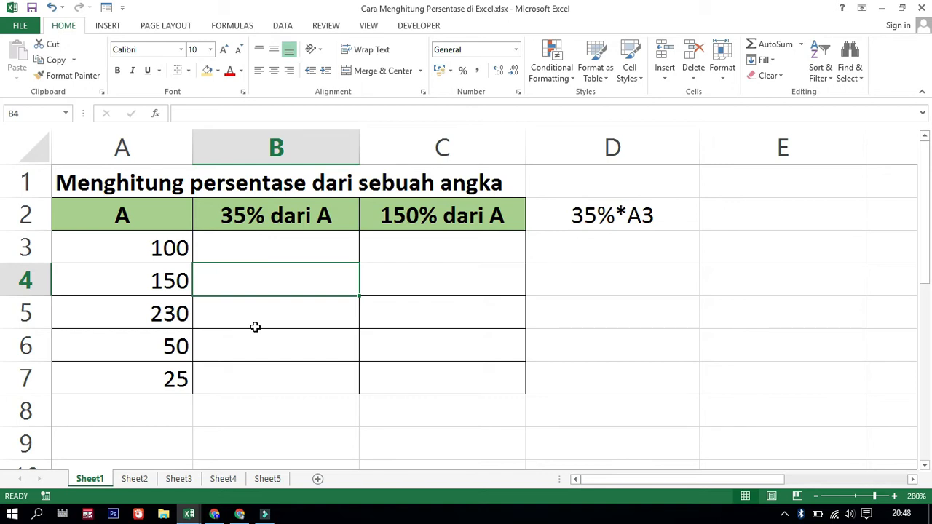
left_click(290, 241)
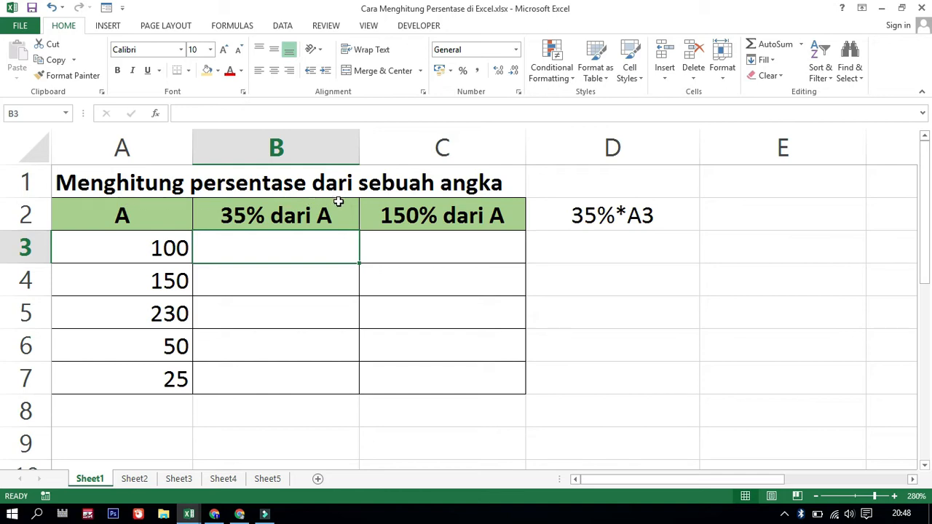
left_click(252, 248)
left_click(246, 243)
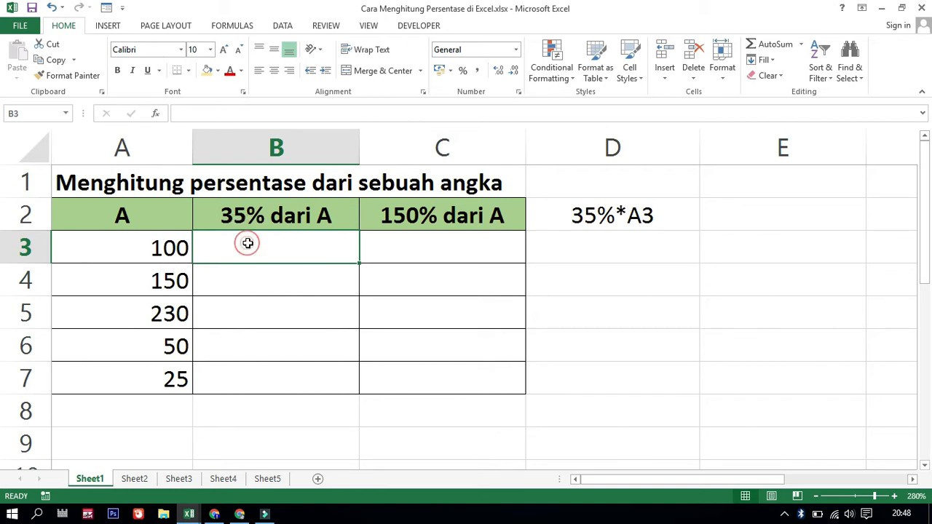
type("=")
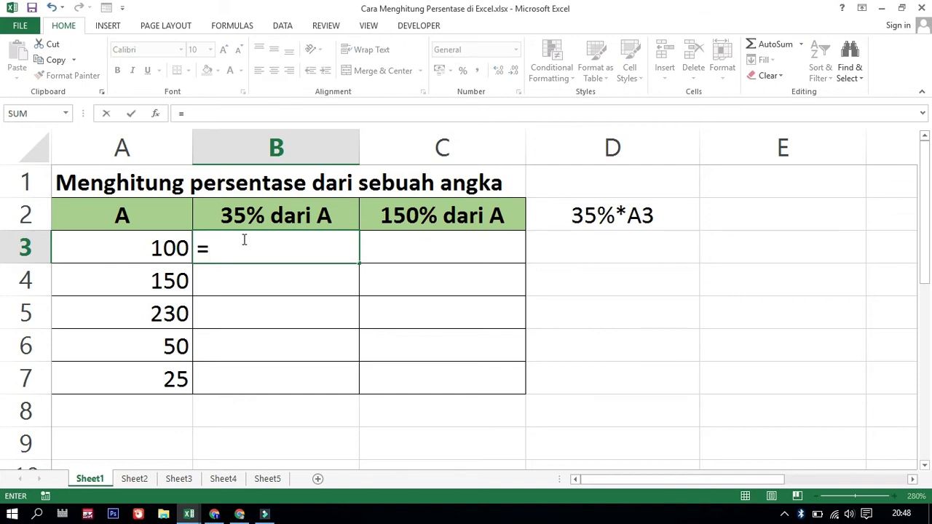
type("35%*")
left_click(157, 249)
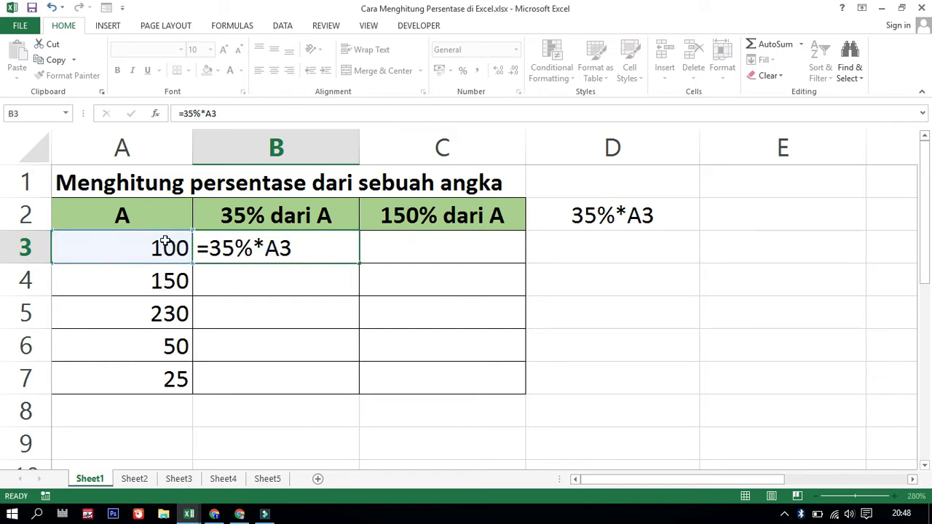
key("Return")
- Copy the 35% formula from B3 down through B7 and check the filled cells
left_click(301, 250)
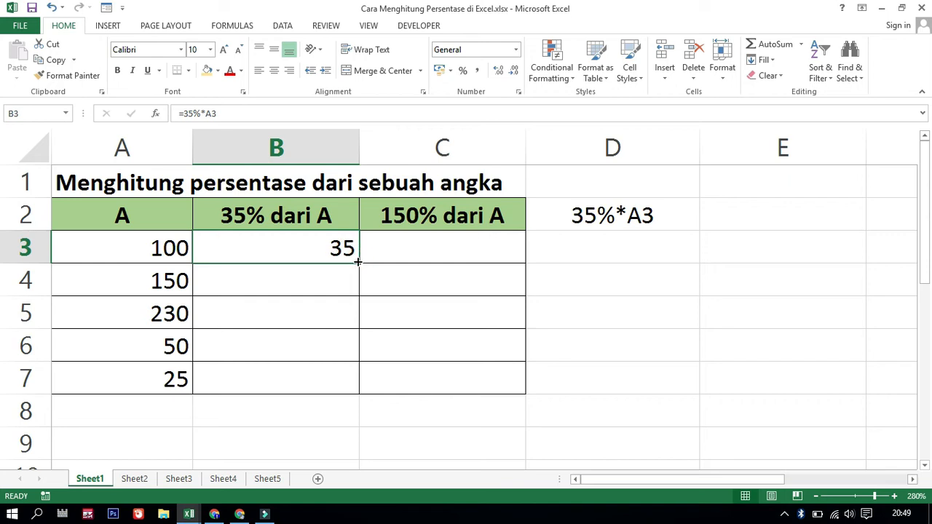
left_click_drag(359, 263, 362, 386)
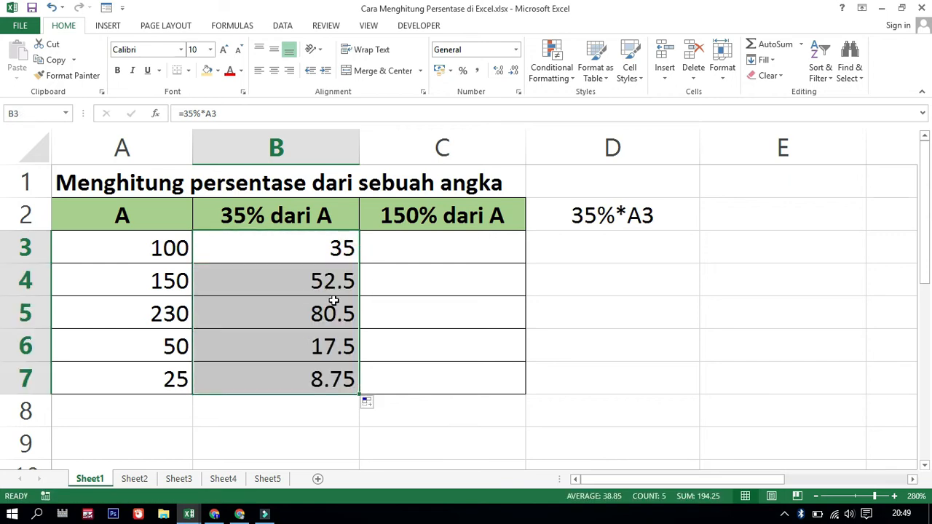
left_click(324, 343)
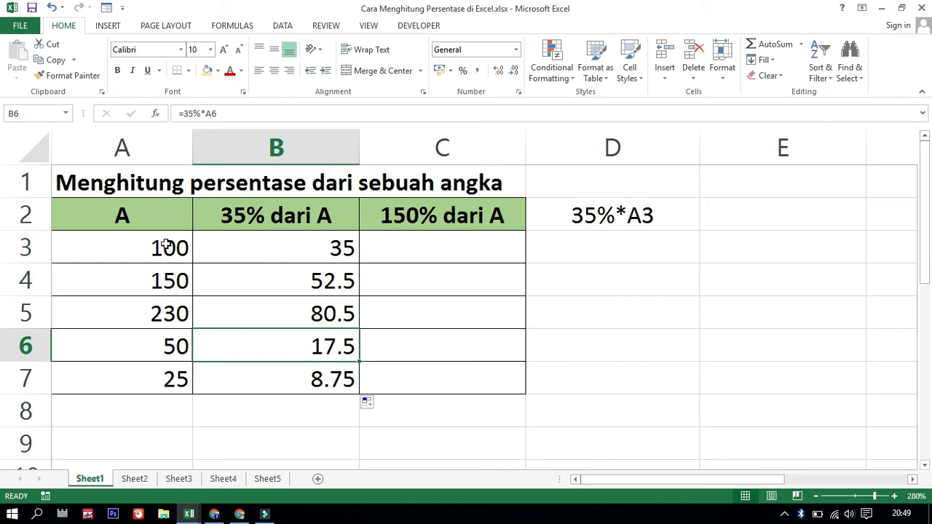
left_click(262, 252)
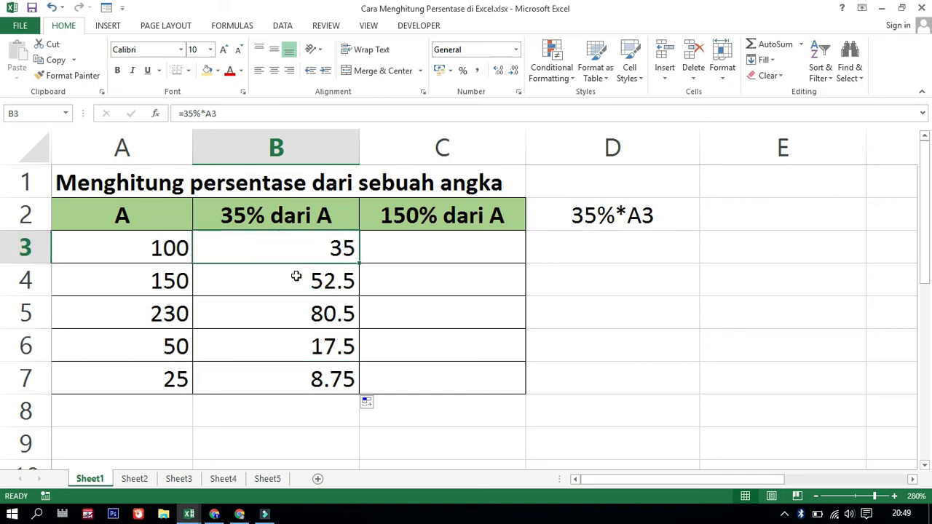
left_click(295, 278)
- Enter the formula =150%*A3 in cell C3 of the 150% column
left_click(455, 243)
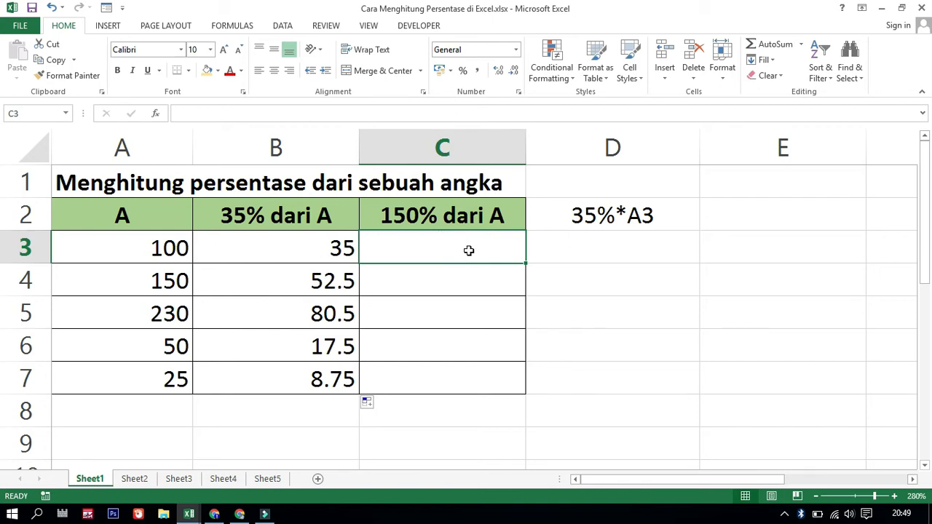
type("=")
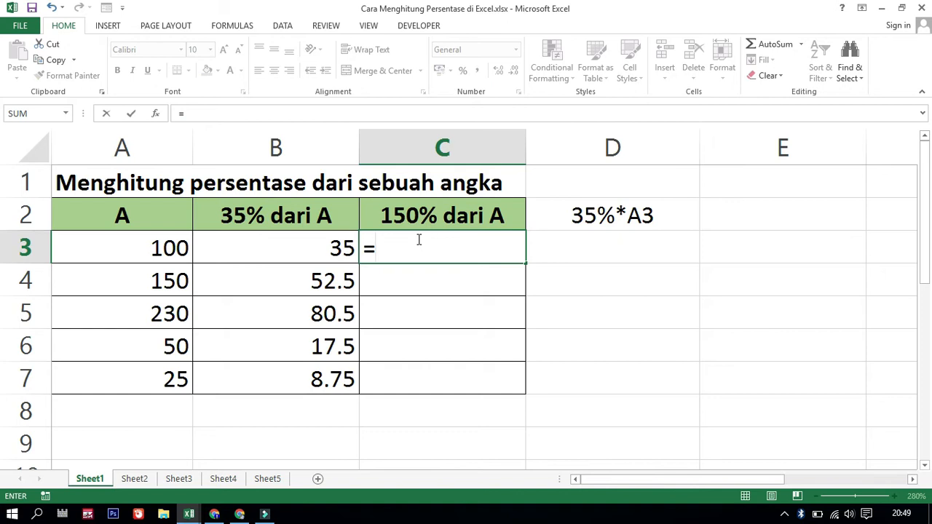
type("150%*")
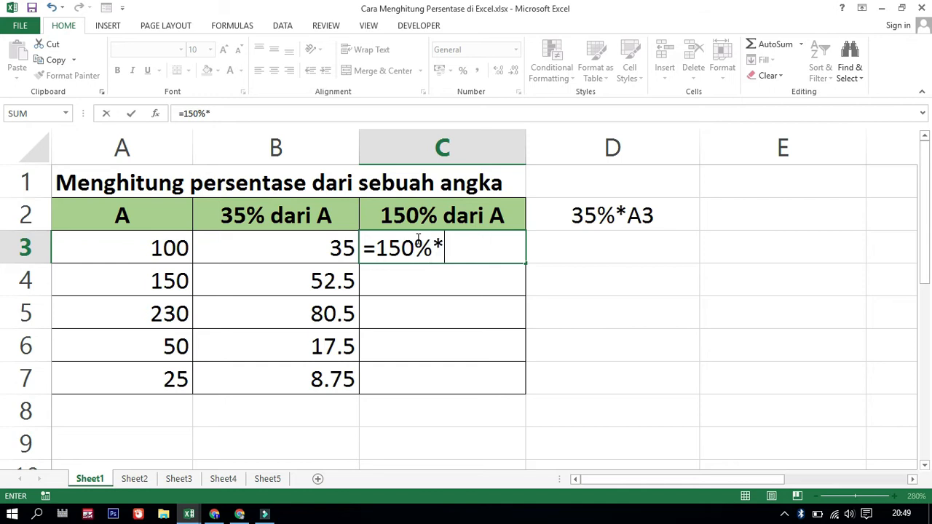
left_click(112, 249)
key("Return")
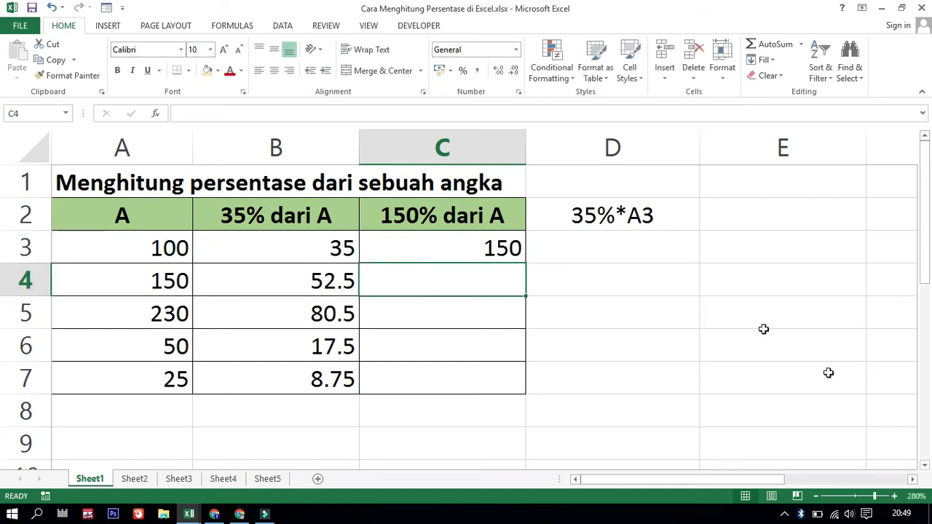
- Copy the 150% formula from C3 down through C7 and check the row 6 result against its source number
left_click(445, 246)
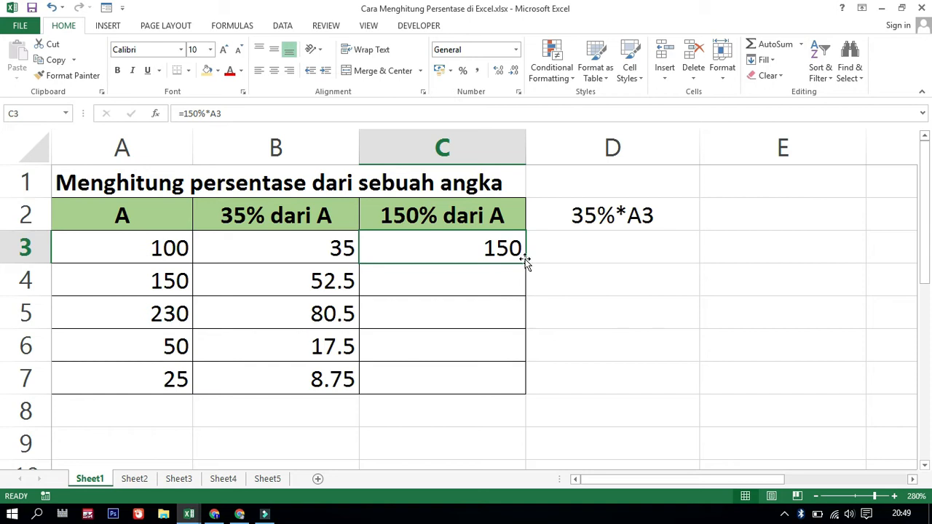
left_click_drag(525, 264, 525, 391)
left_click(477, 351)
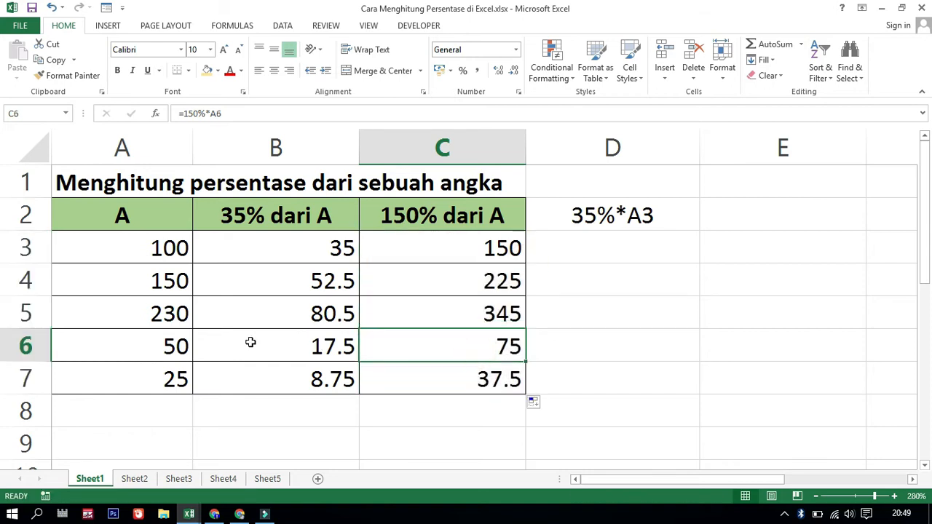
left_click(178, 347)
left_click(484, 355)
scroll(406, 325, "down", 1)
scroll(400, 322, "up", 1)
- On Sheet2, enter the formula =(B4-B3)/B3 in cell C4 of the Persentase column
left_click(135, 479)
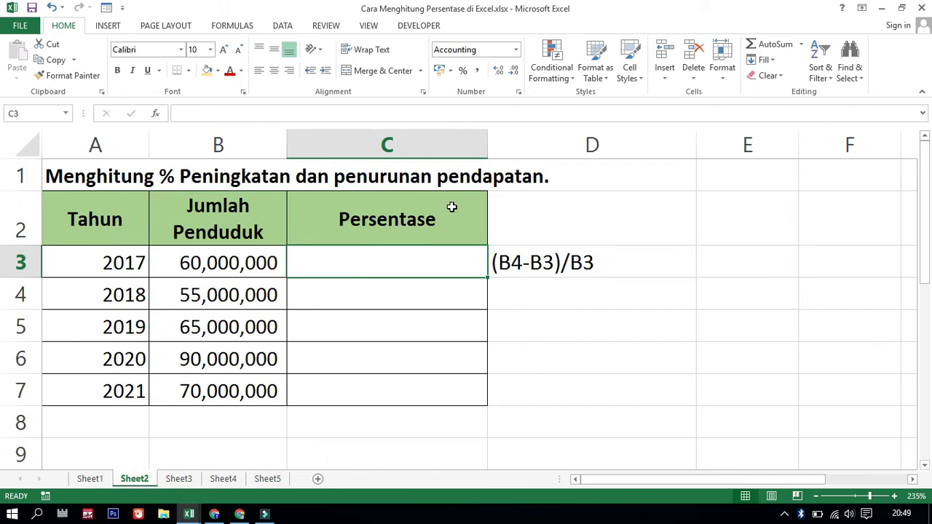
left_click(370, 294)
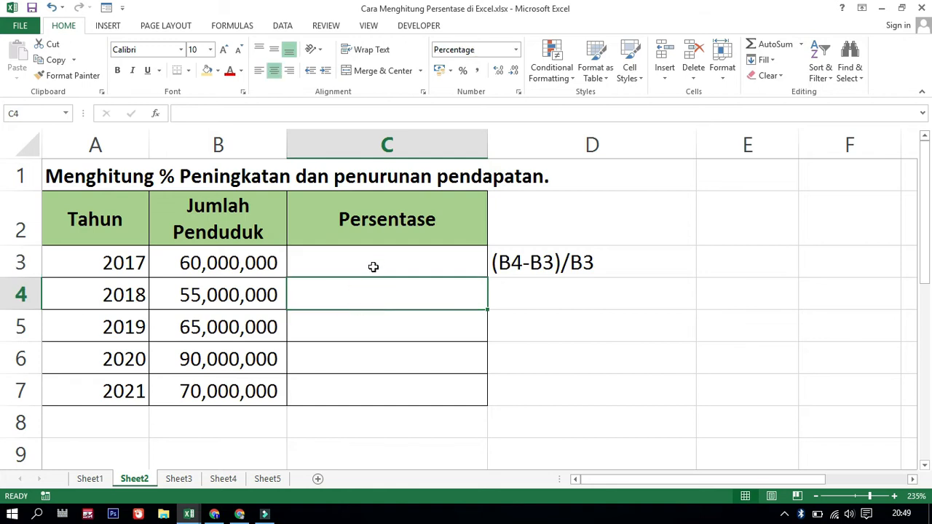
left_click(374, 267)
left_click(376, 301)
type("(")
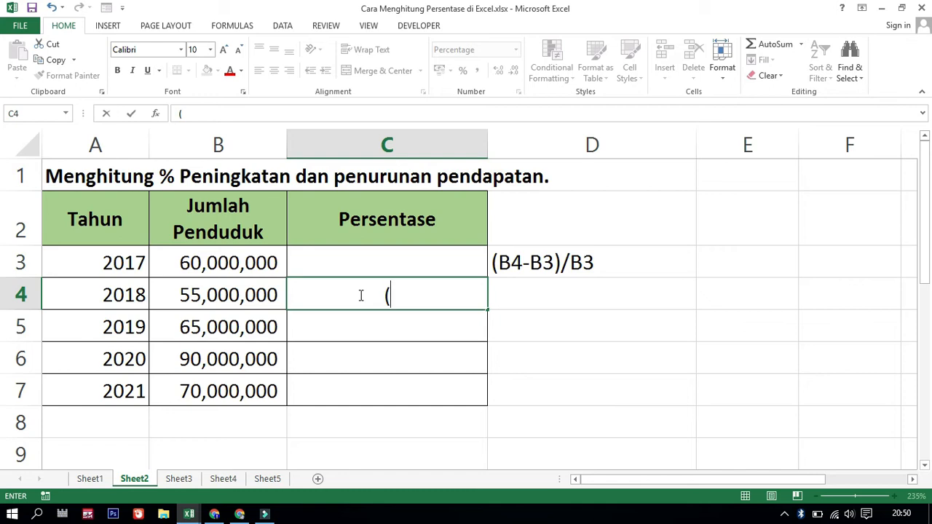
left_click(245, 294)
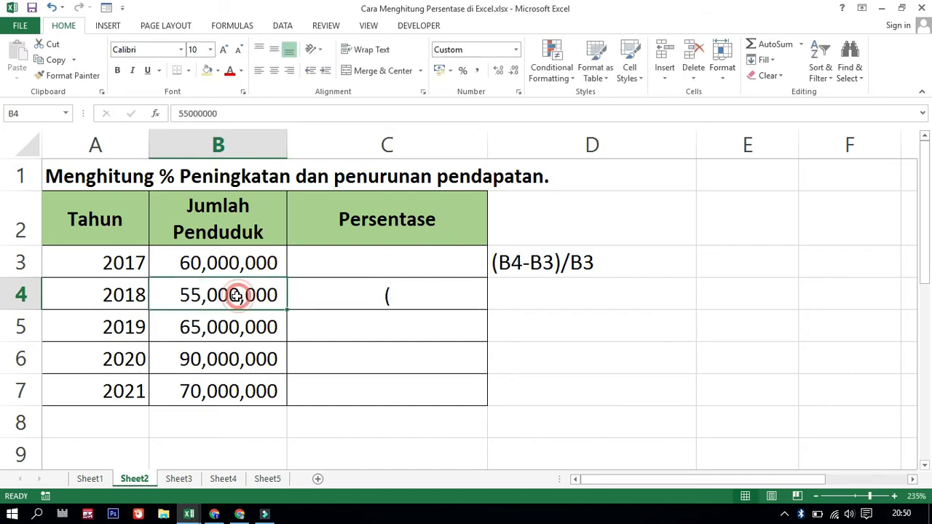
left_click(398, 296)
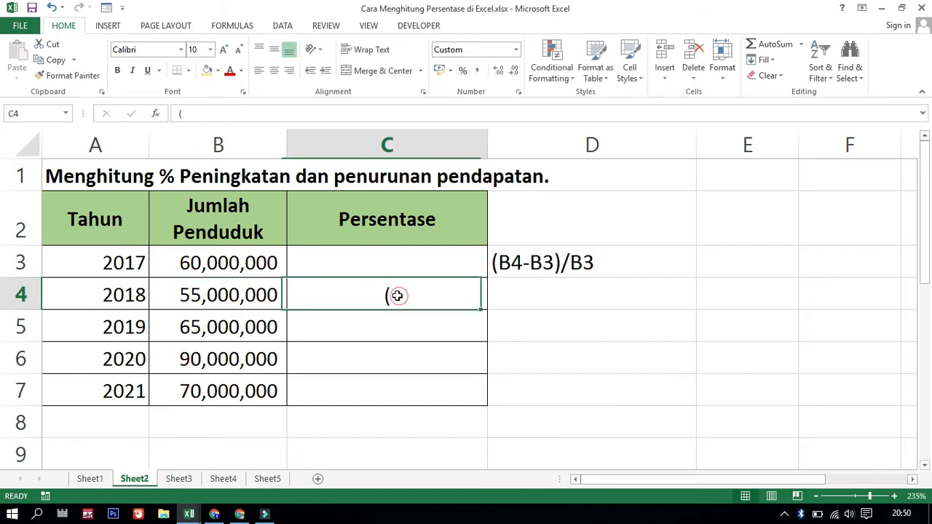
double_click(398, 296)
type("=(")
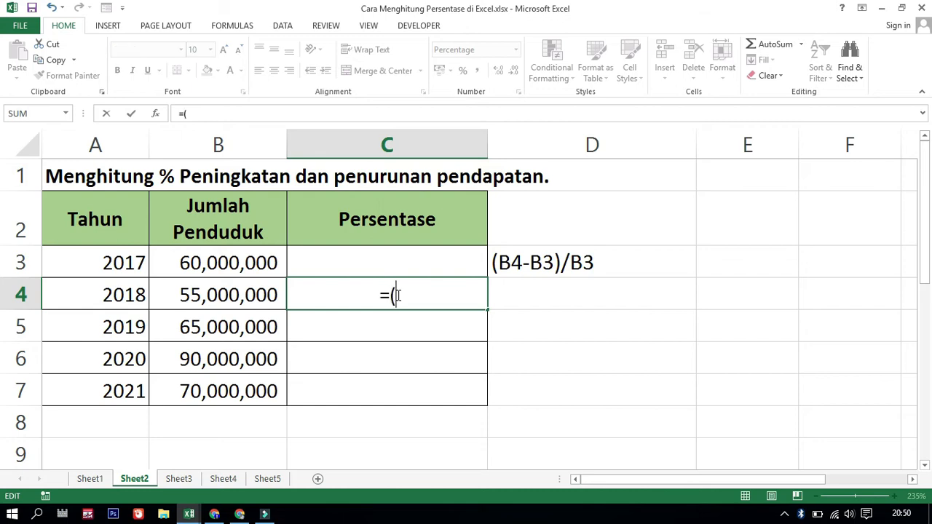
left_click(257, 294)
type("-")
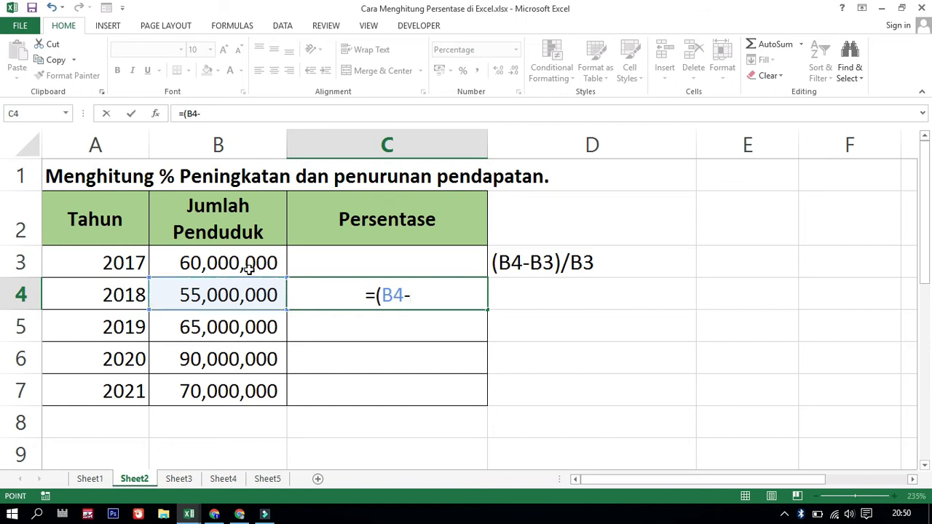
left_click(249, 269)
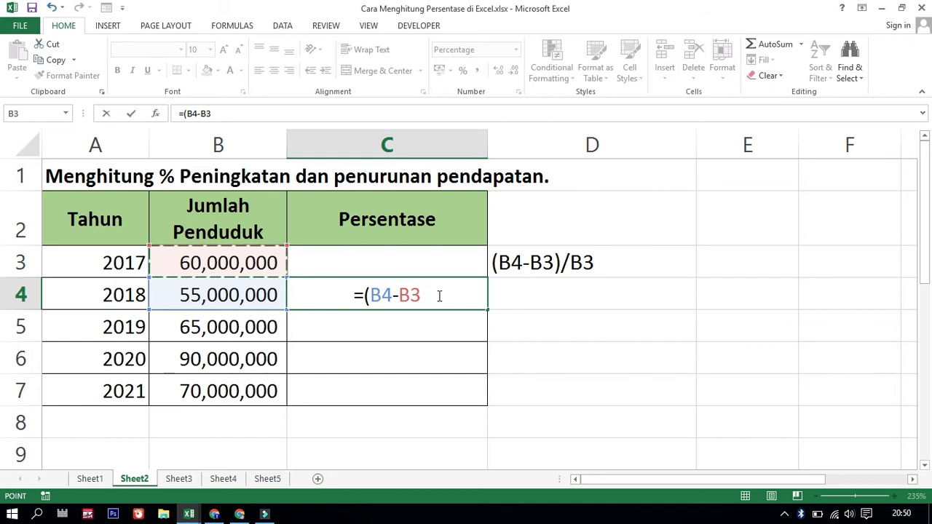
type(")")
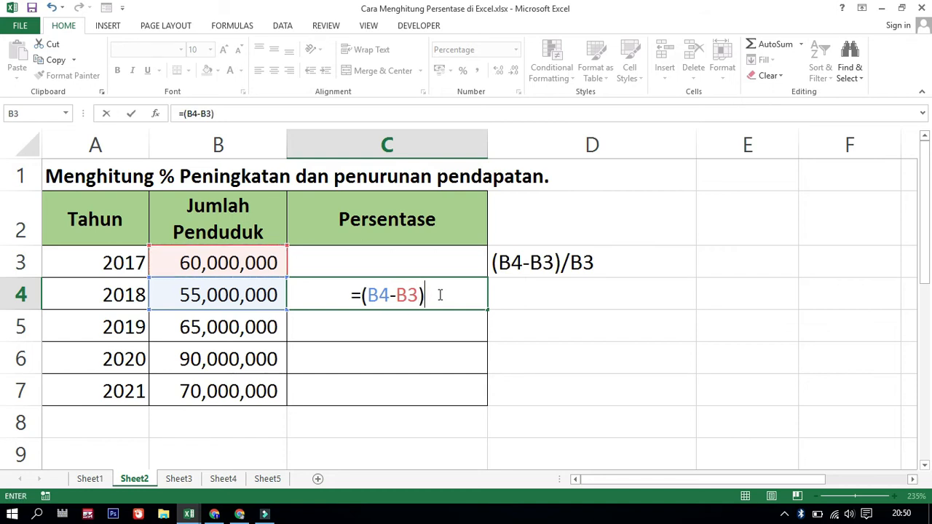
type("/")
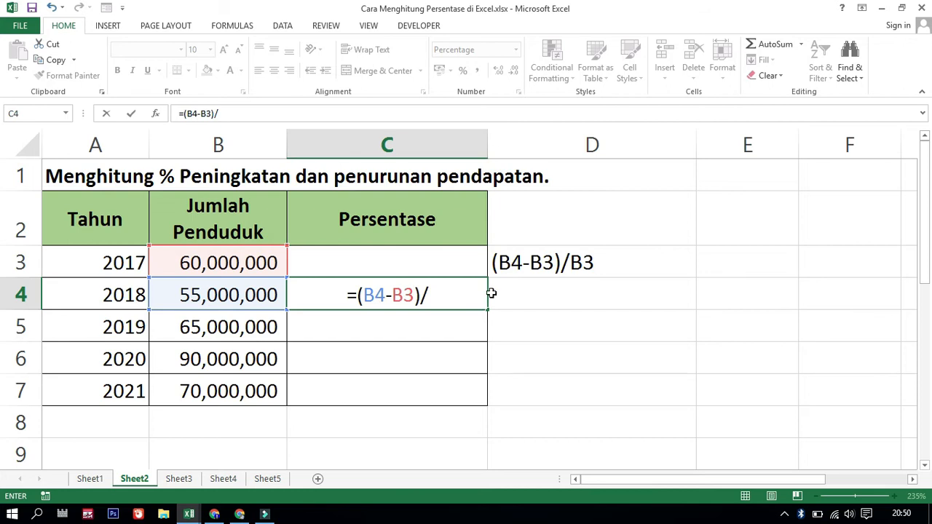
left_click(262, 264)
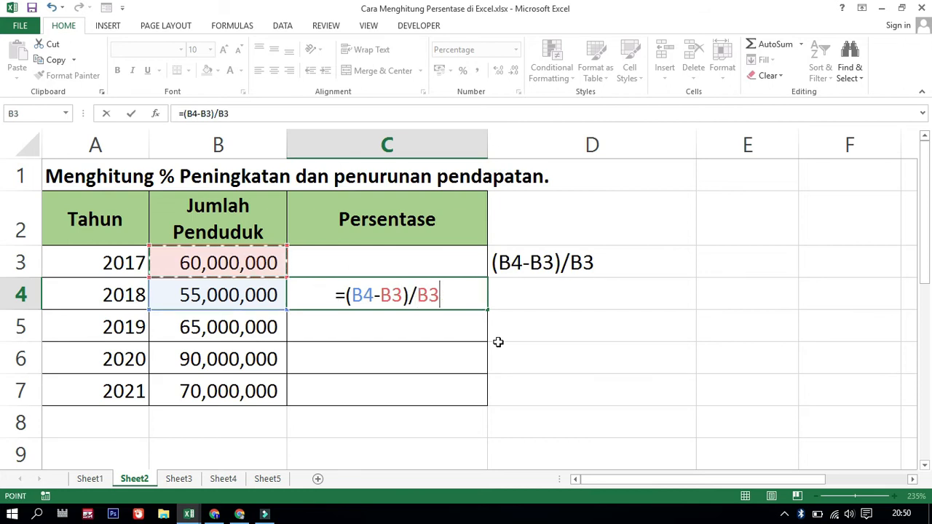
key("Return")
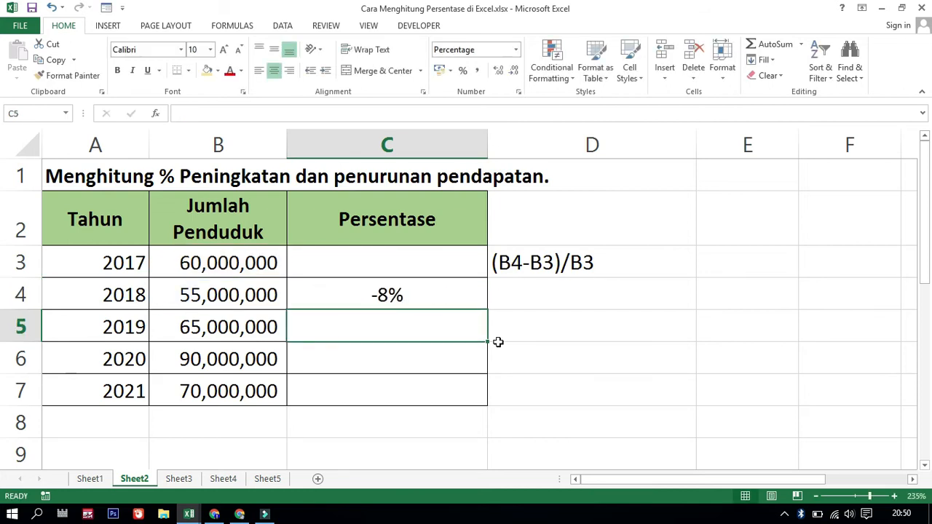
- Copy the percentage change formula from C4 down through C7
left_click(475, 300)
left_click_drag(486, 310, 490, 404)
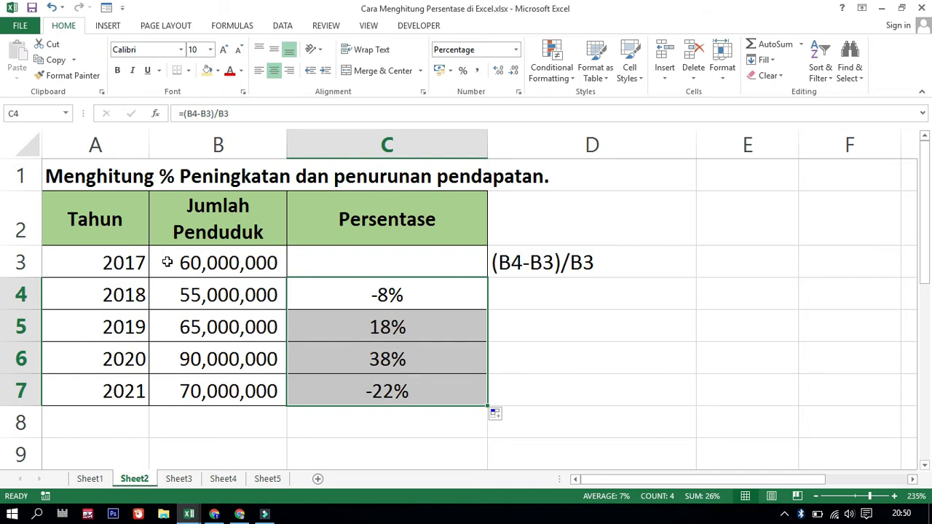
- Change the header in B2 to Pendapatan and check the 2017 and 2018 income values against the calculated percentages
double_click(208, 205)
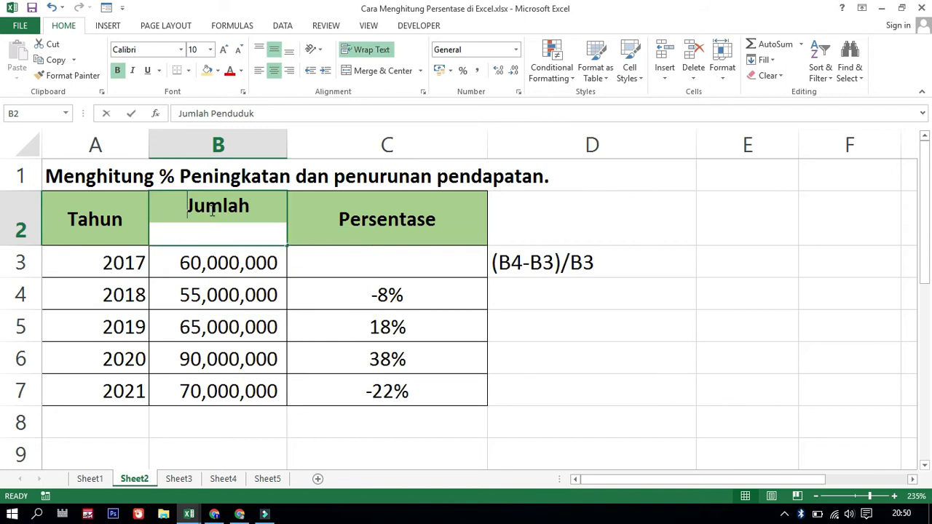
left_click_drag(187, 207, 263, 241)
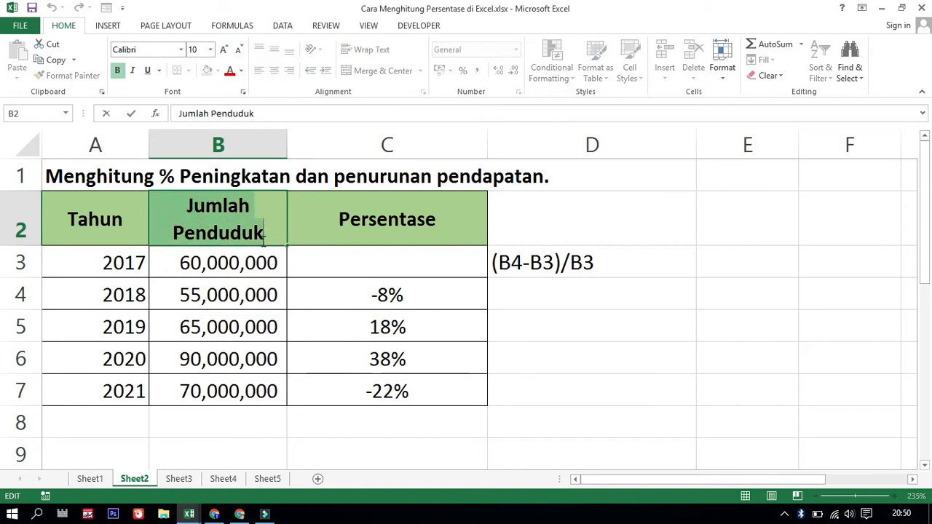
type("Pendapatan")
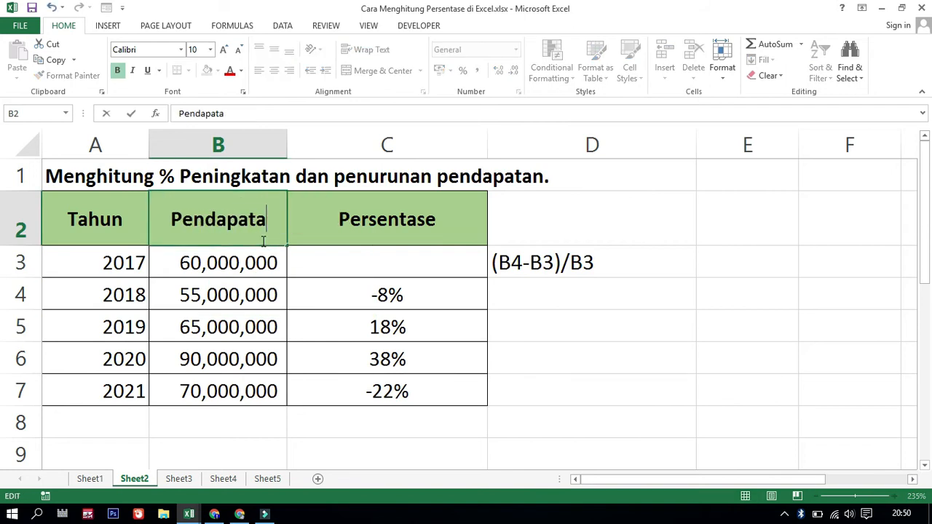
left_click(228, 269)
left_click_drag(228, 269, 214, 273)
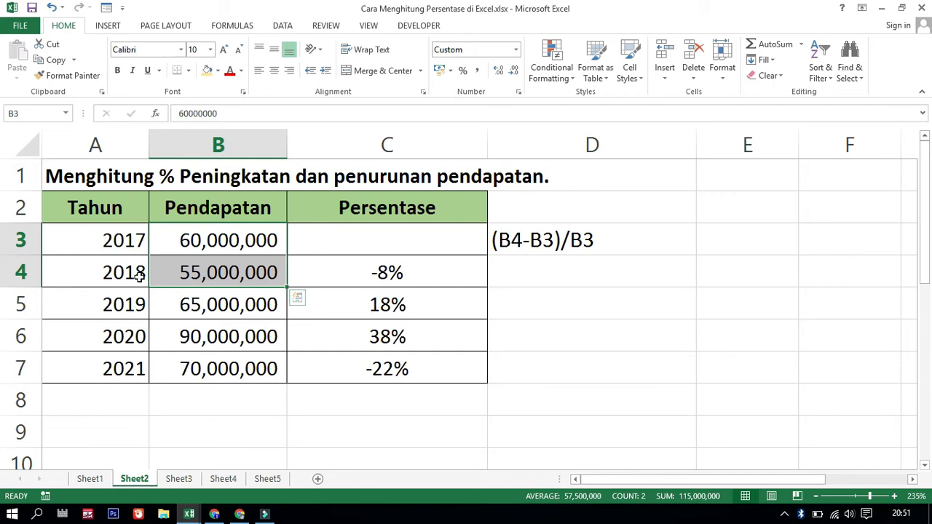
left_click(373, 309)
left_click(221, 282)
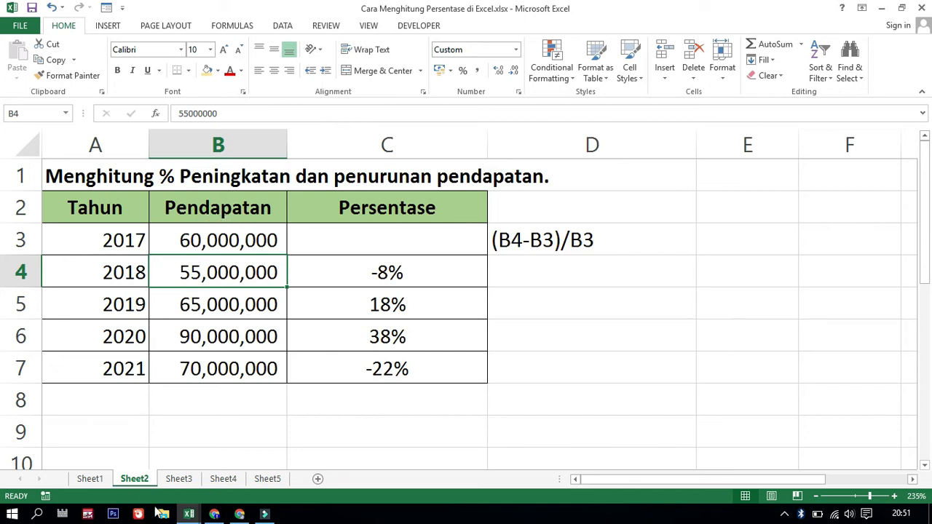
- On Sheet3, review the SUM formula in the Total cell B5 and clear it from the cell
left_click(176, 479)
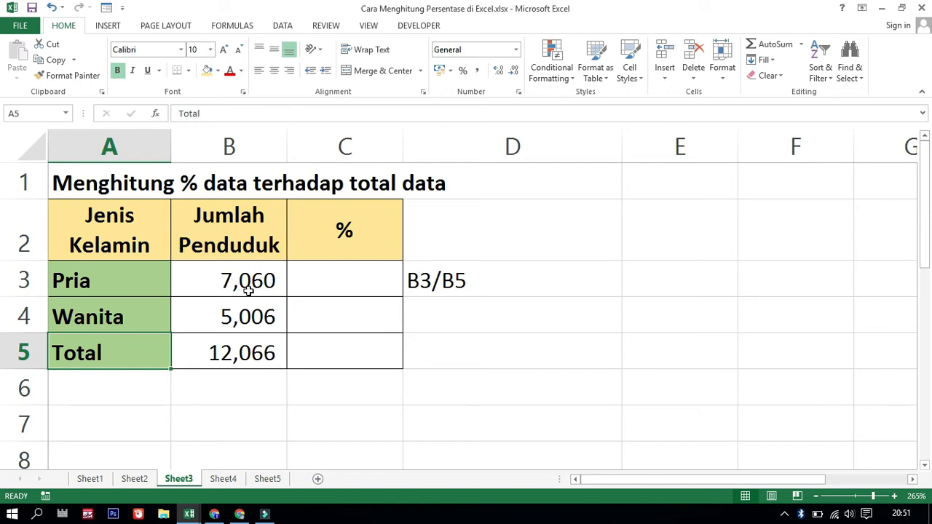
left_click(238, 360)
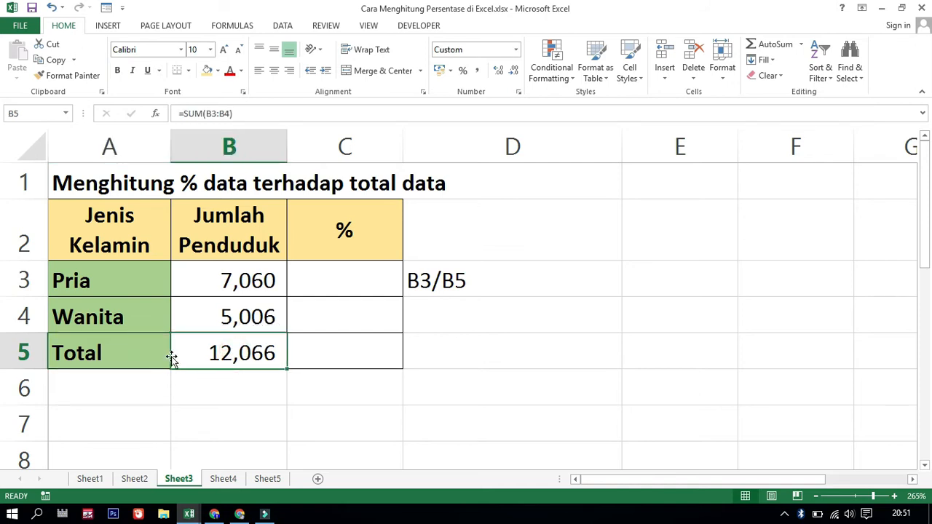
left_click(196, 353)
double_click(224, 352)
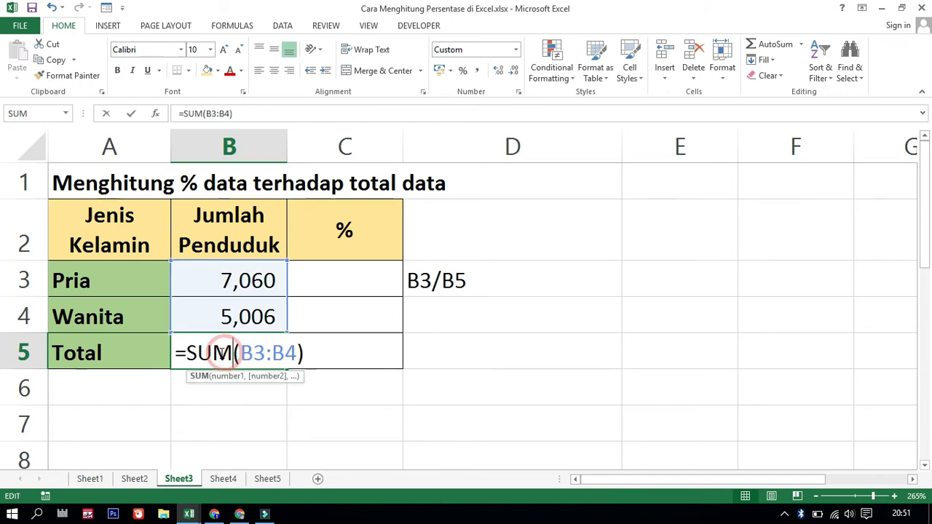
left_click(306, 355)
key("BackSpace")
key("BackSpace")
key("BackSpace")
key("BackSpace")
key("BackSpace")
key("BackSpace")
key("BackSpace")
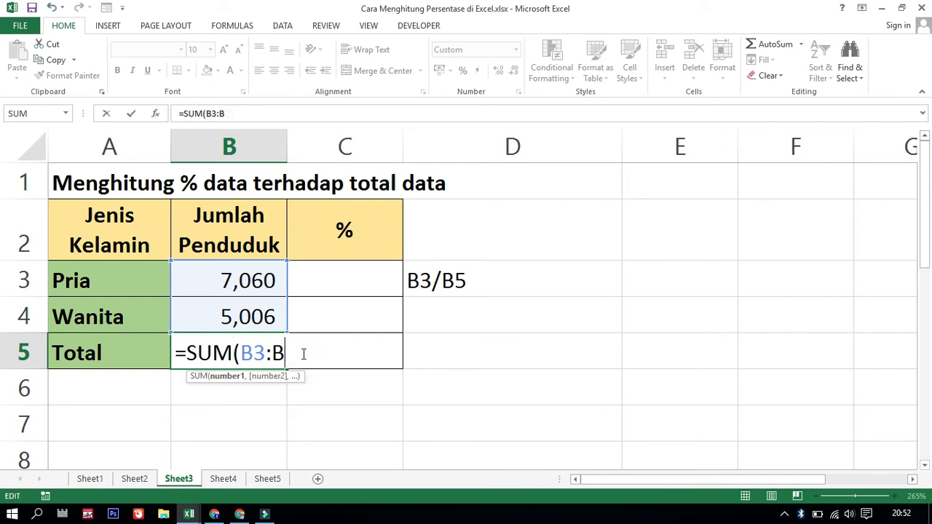
key("BackSpace")
key("BackSpace")
key("BackSpace")
key("BackSpace")
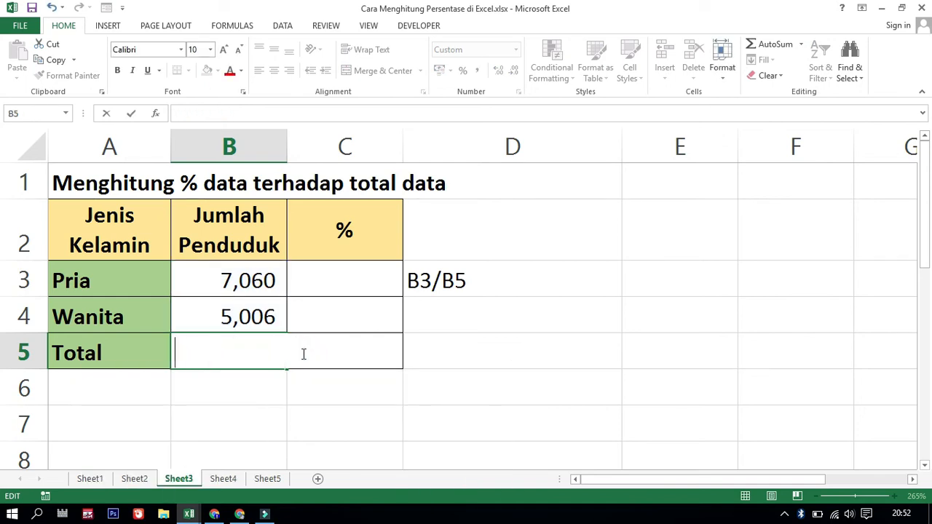
left_click(208, 395)
left_click(217, 356)
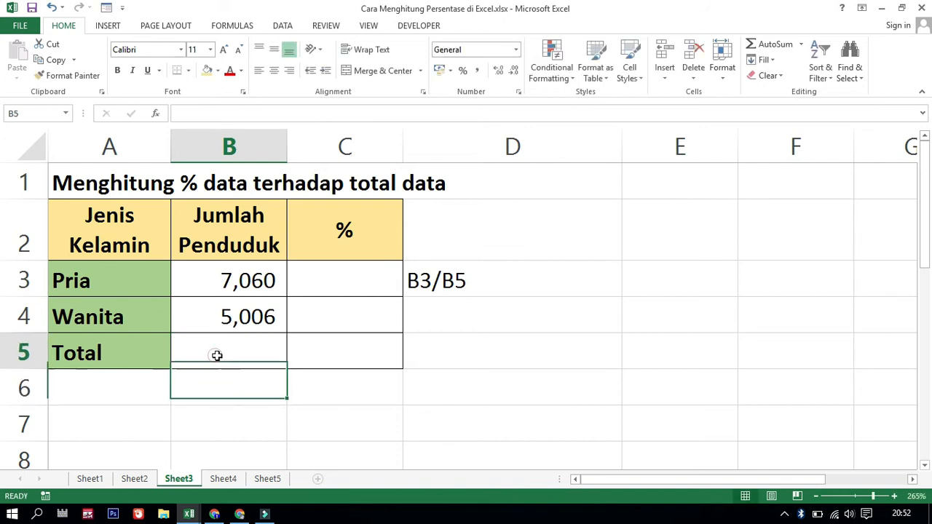
type("=")
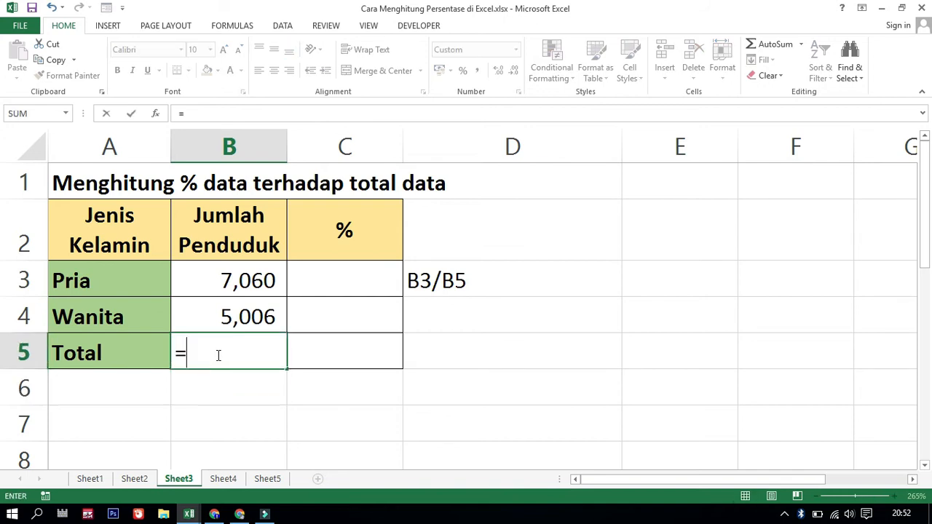
type("sum")
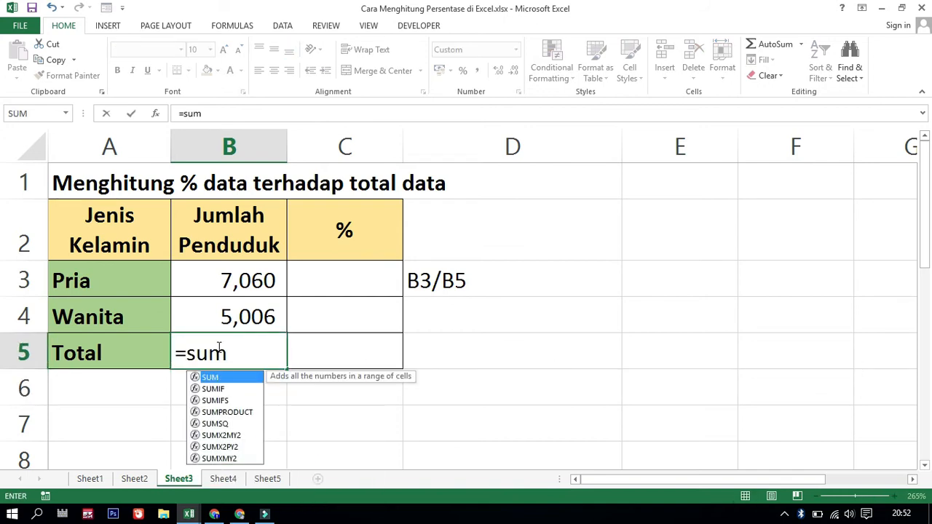
left_click_drag(247, 278, 257, 332)
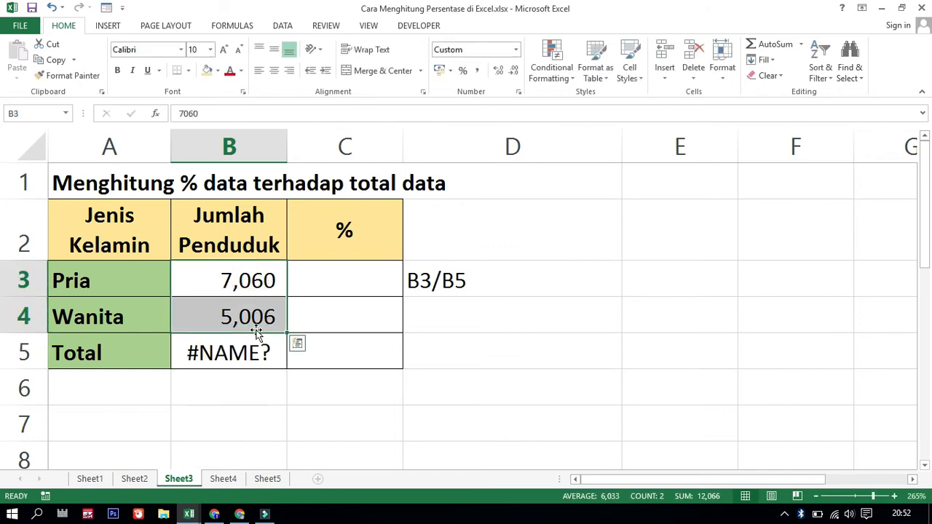
- Enter the formula =SUM(B3:B4) in cell B5 to total the Pria and Wanita populations
left_click(258, 354)
type("=")
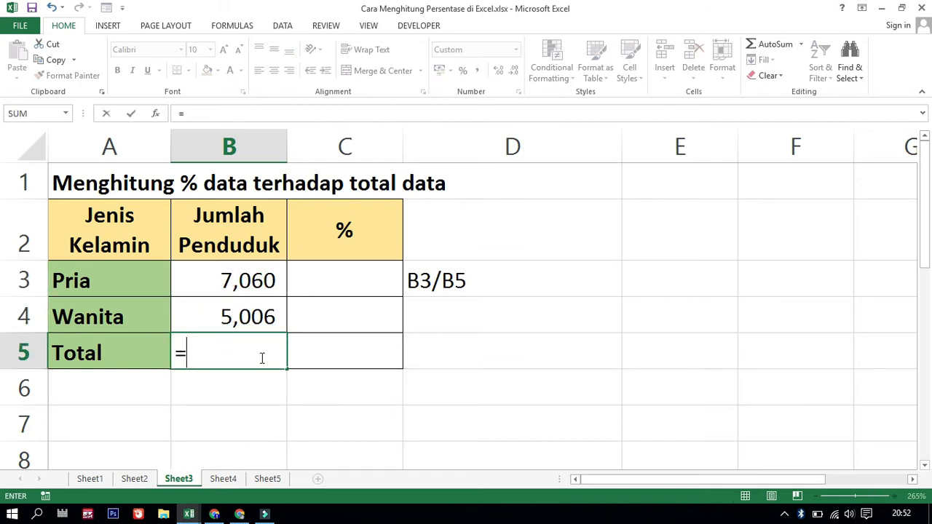
type("su")
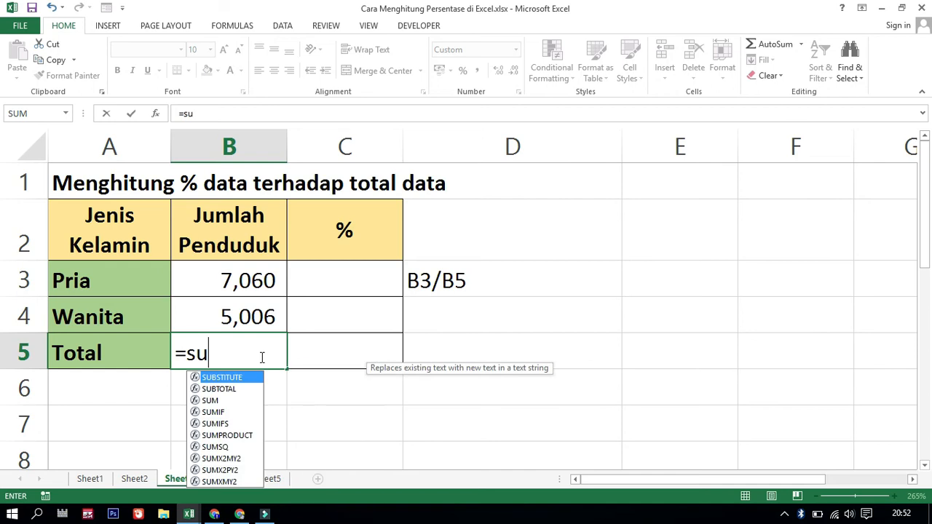
type("m")
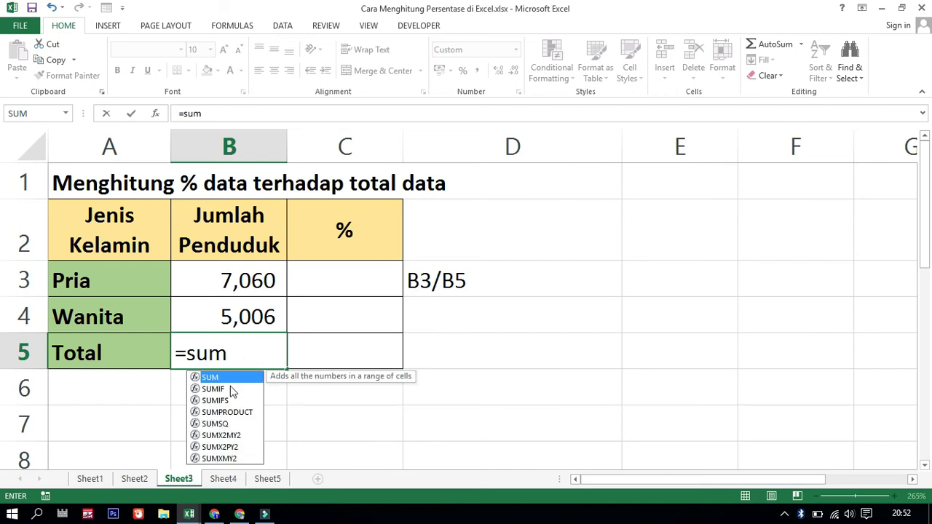
double_click(232, 378)
left_click_drag(244, 281, 245, 316)
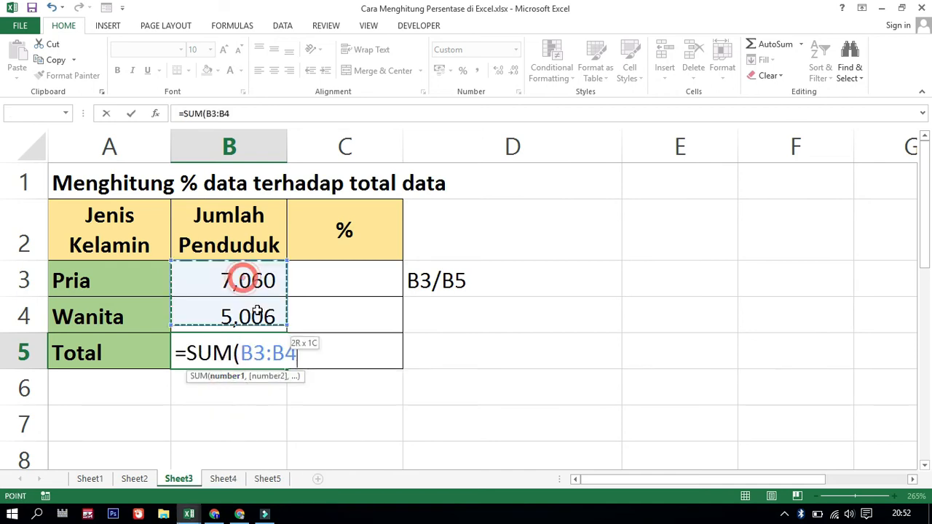
type(")")
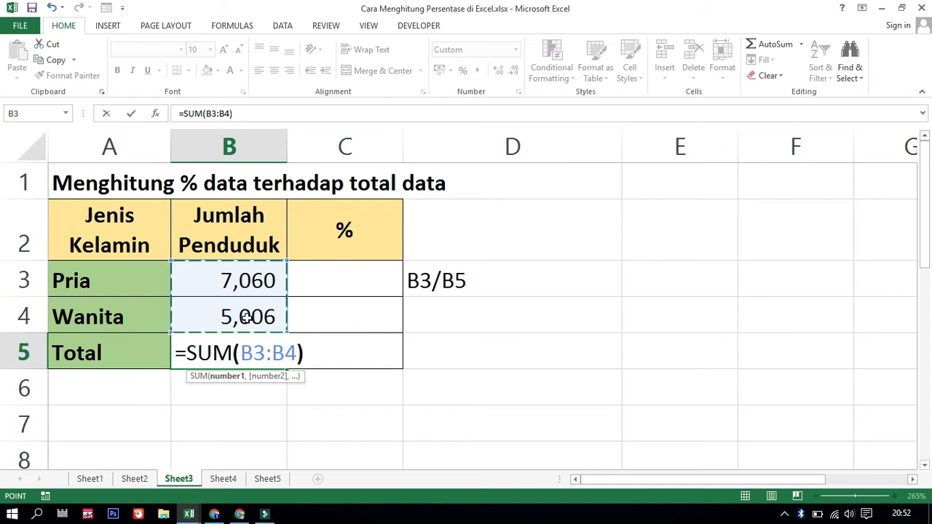
key("Return")
- Replace the formula in the Total cell B5 with an AutoSum of B3:B4
left_click(247, 355)
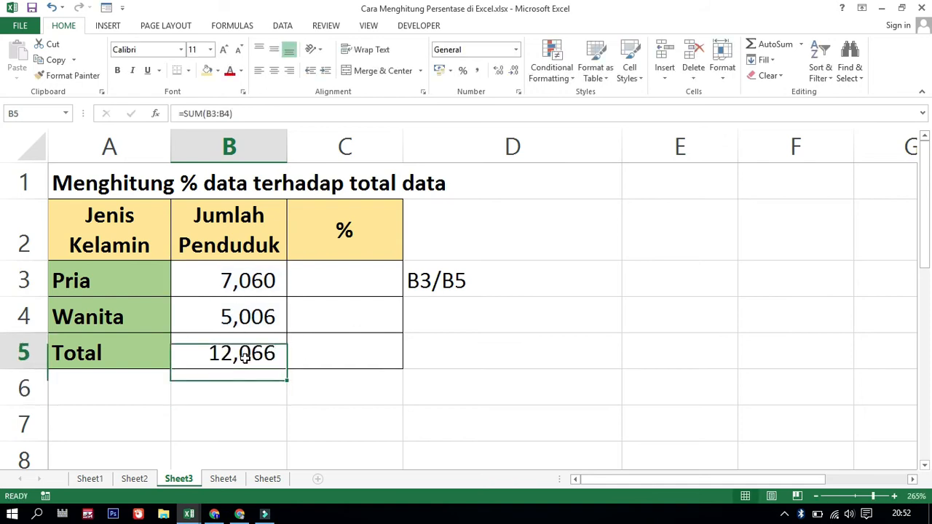
double_click(247, 354)
left_click_drag(309, 353, 187, 357)
key("BackSpace")
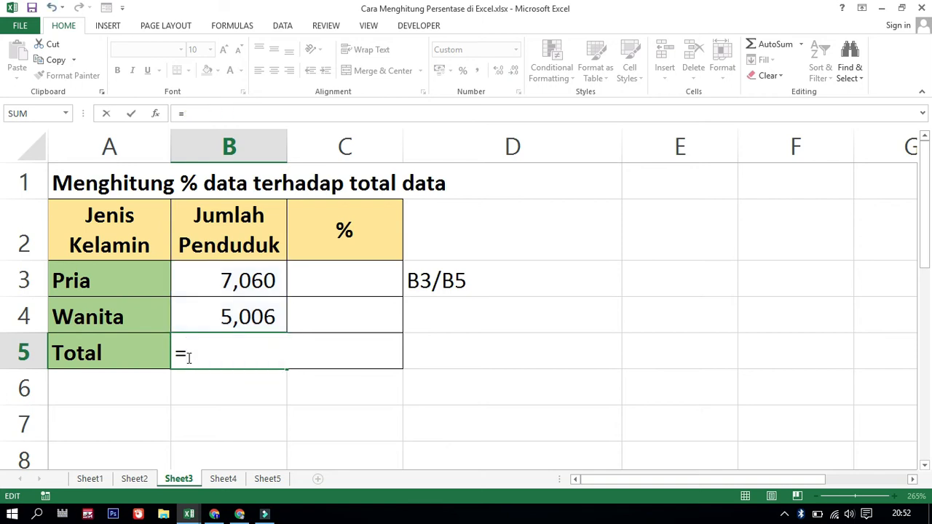
key("BackSpace")
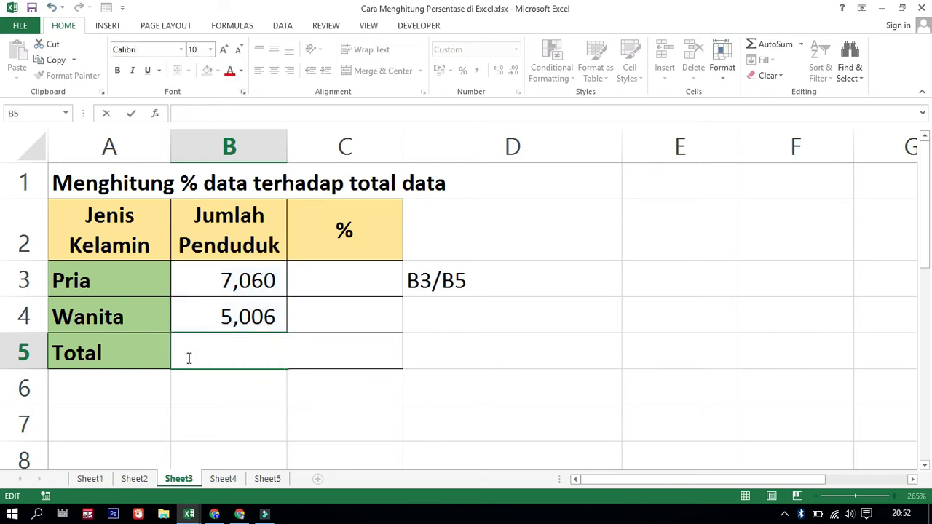
key("Escape")
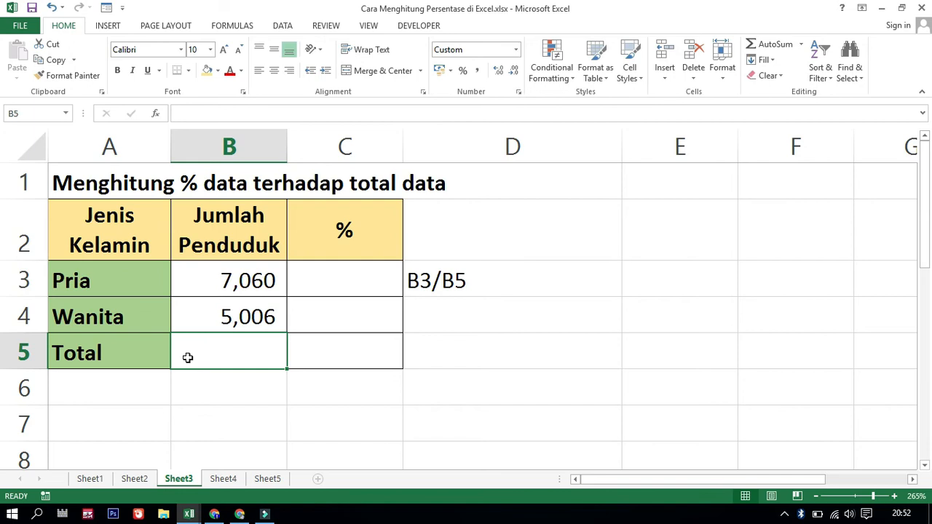
left_click(214, 384)
left_click(222, 357)
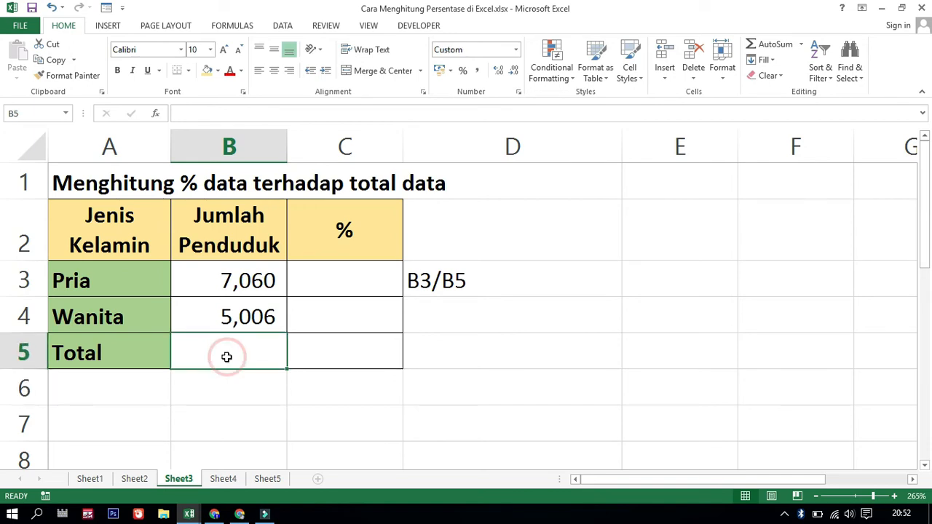
key("alt+equal")
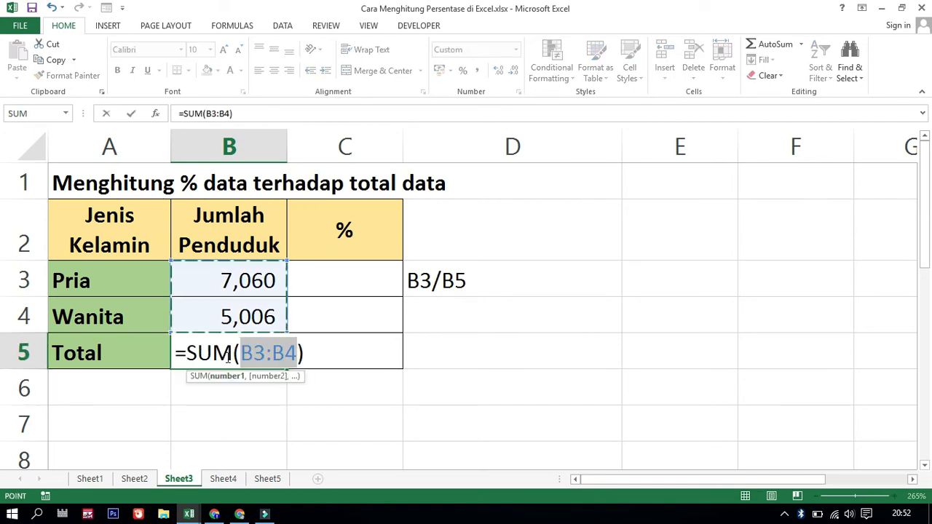
key("Return")
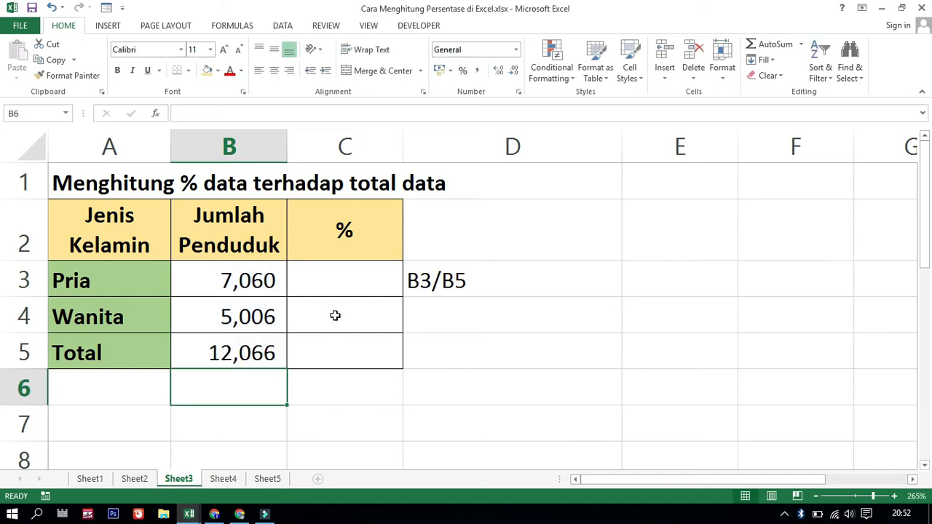
- Enter the formula =B3/B5 in cell C3 for the Pria share and copy it down through C5
left_click(364, 284)
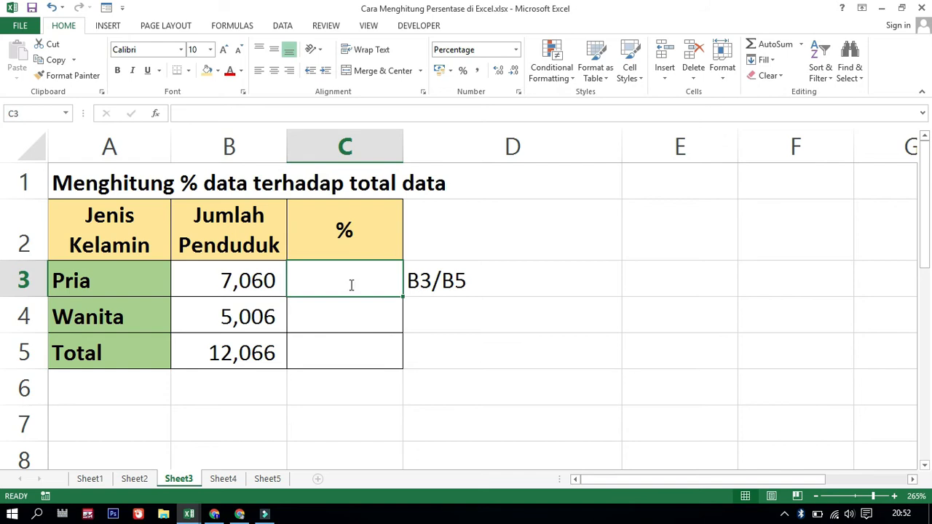
type("=")
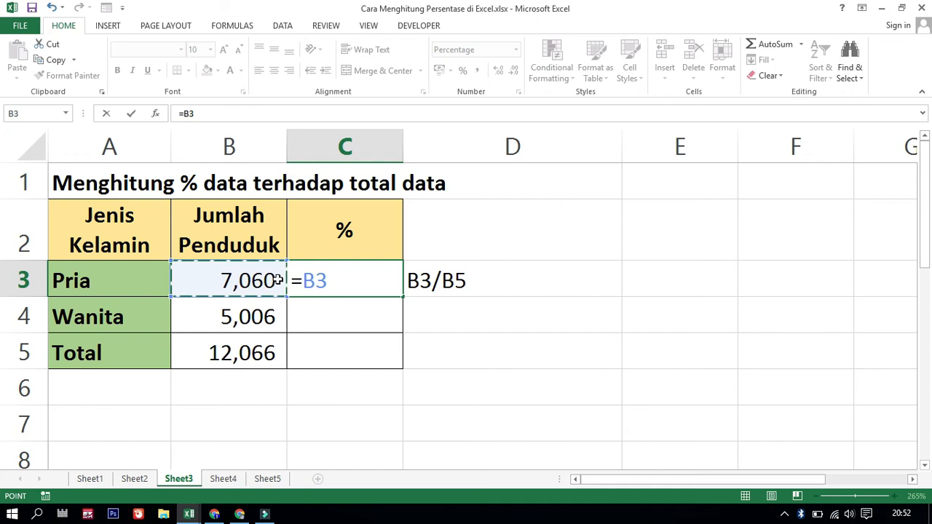
type("/")
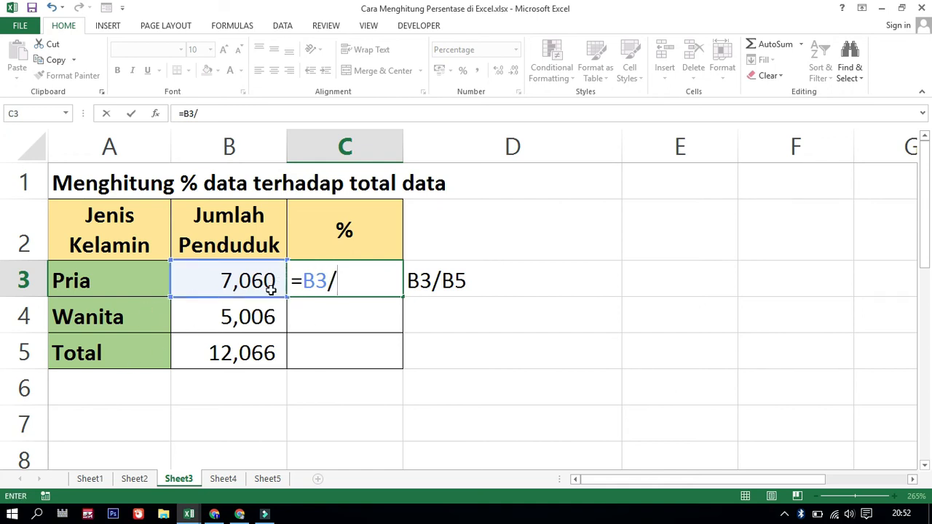
left_click(252, 360)
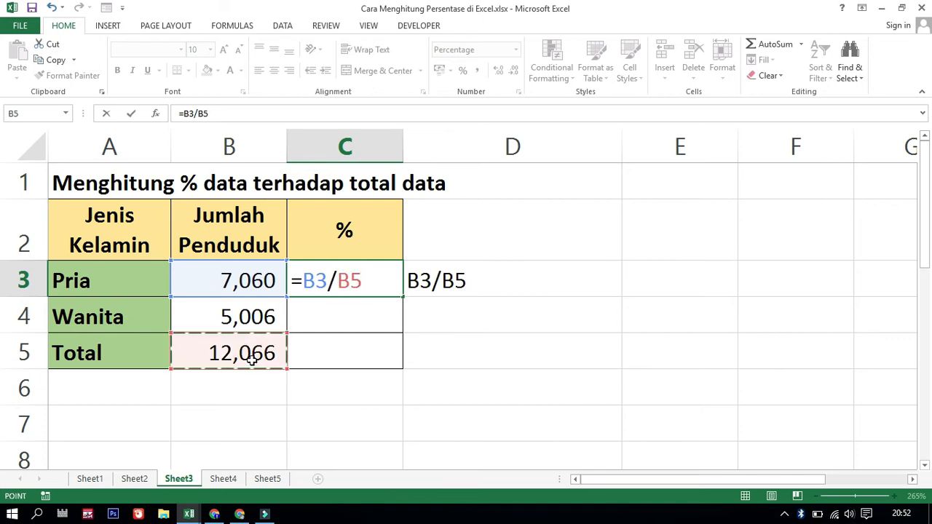
key("Return")
left_click(379, 281)
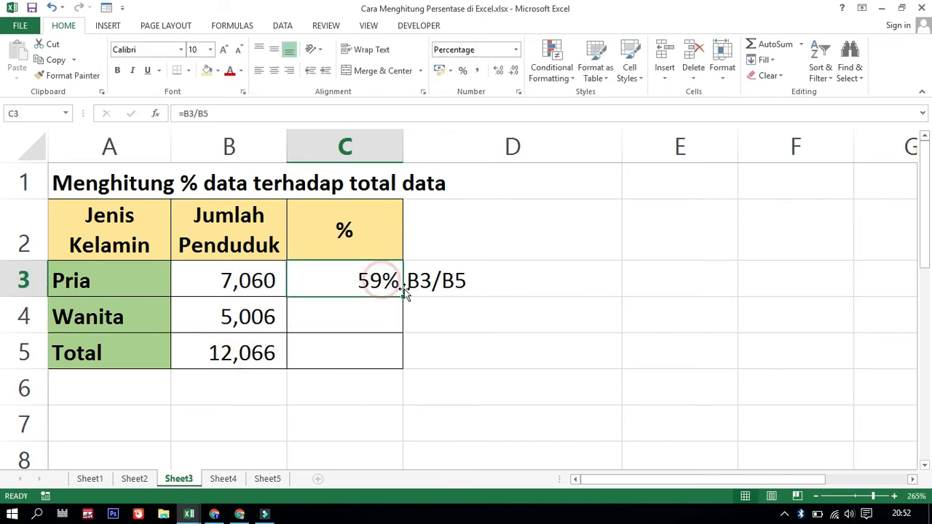
left_click_drag(402, 297, 401, 361)
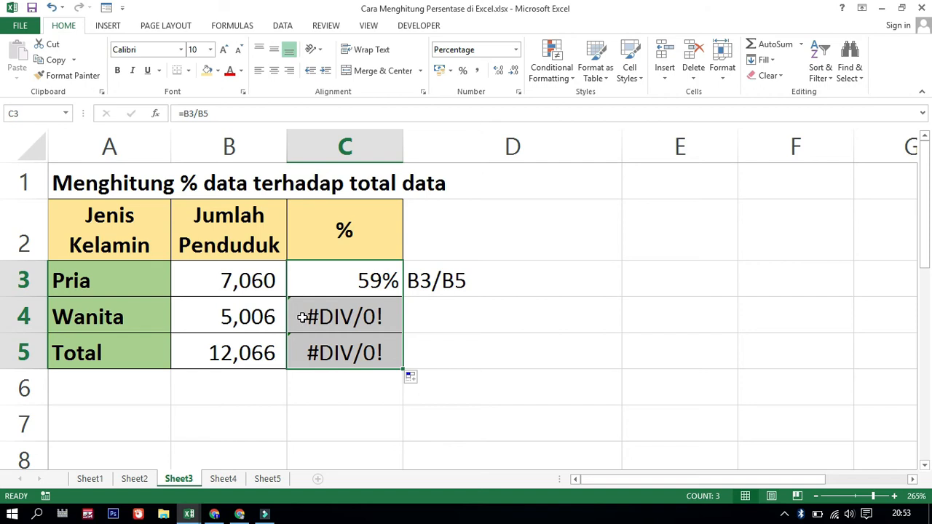
- Make the total reference in C3 absolute, giving =B3/$B$5, and copy the formula down through C5
double_click(371, 285)
left_click(349, 281)
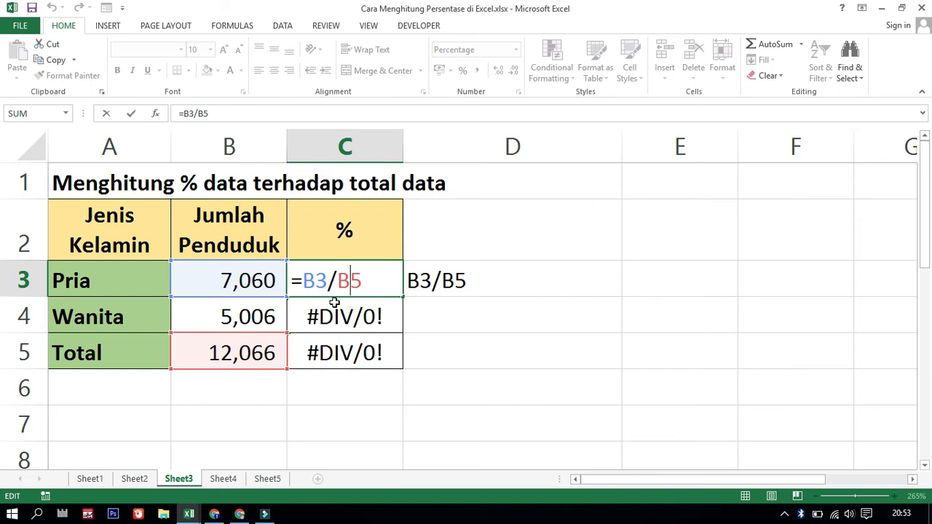
key("F4")
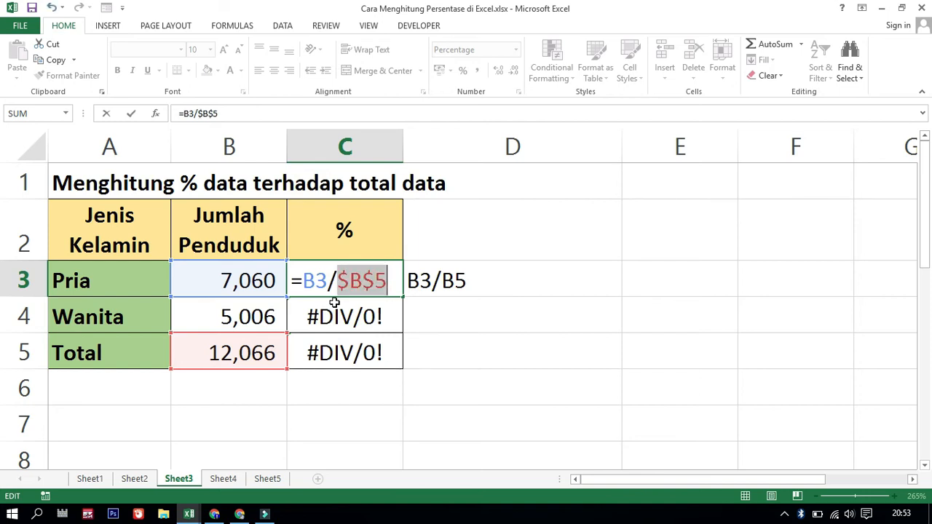
key("Return")
left_click(400, 290)
left_click_drag(402, 295, 401, 370)
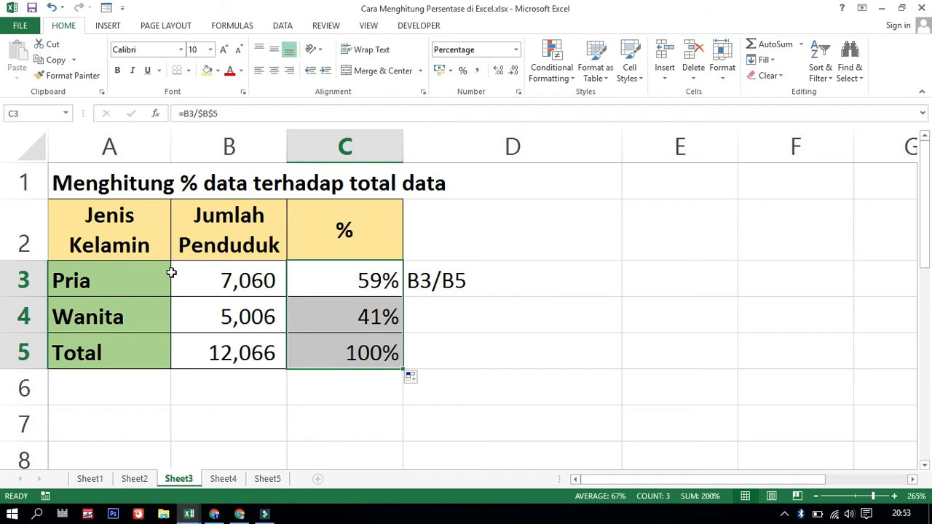
- On Sheet4, enter the formula =B2-B3 in cell B4 to calculate Keuntungan
left_click(222, 479)
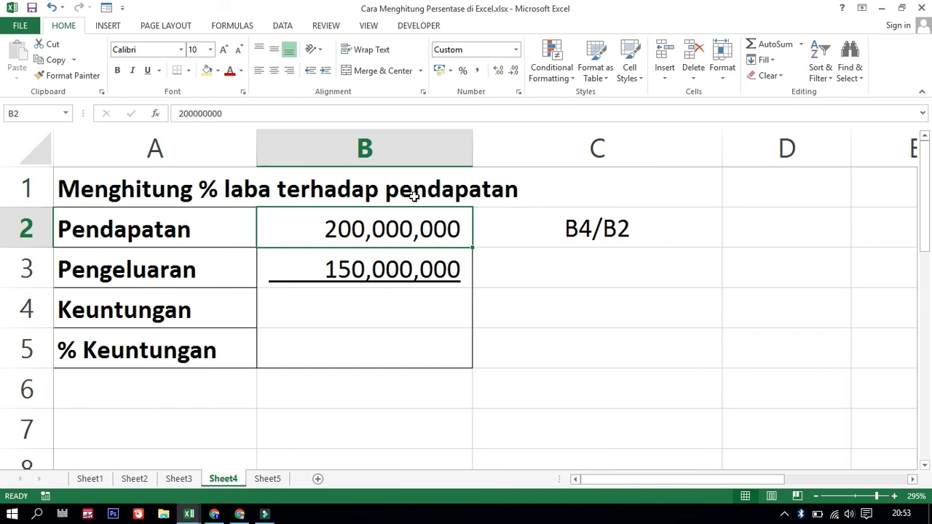
left_click(376, 302)
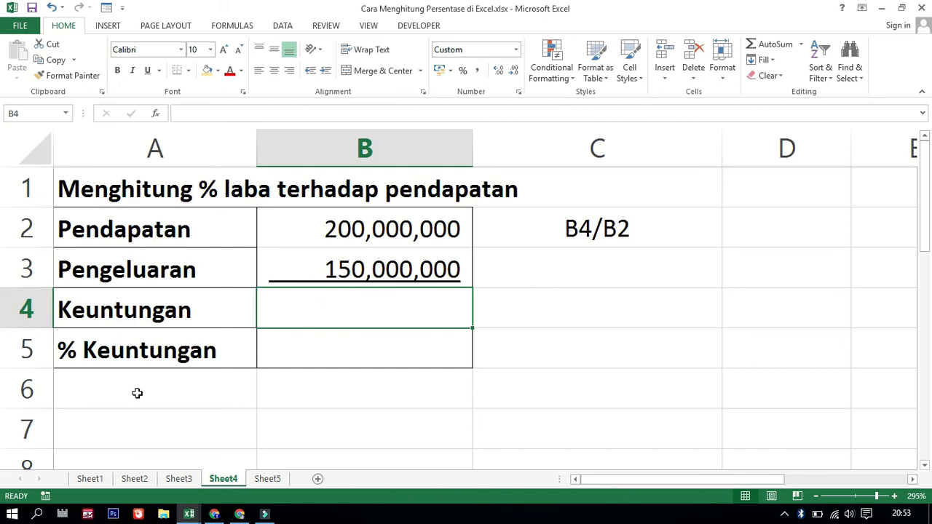
left_click(158, 313)
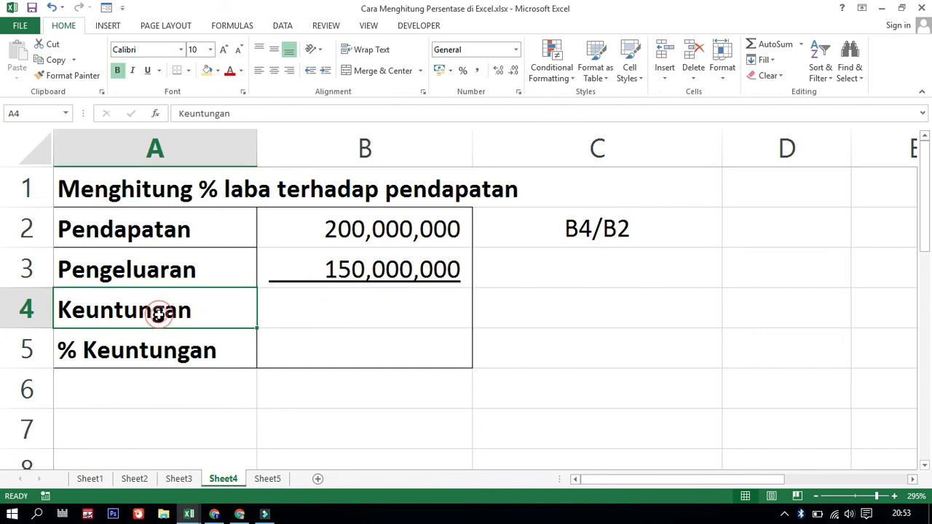
left_click(357, 305)
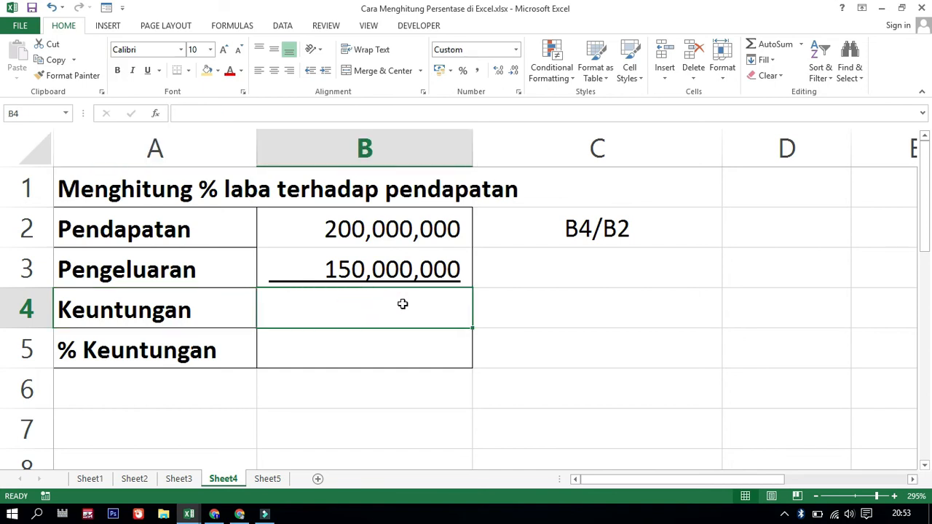
type("=")
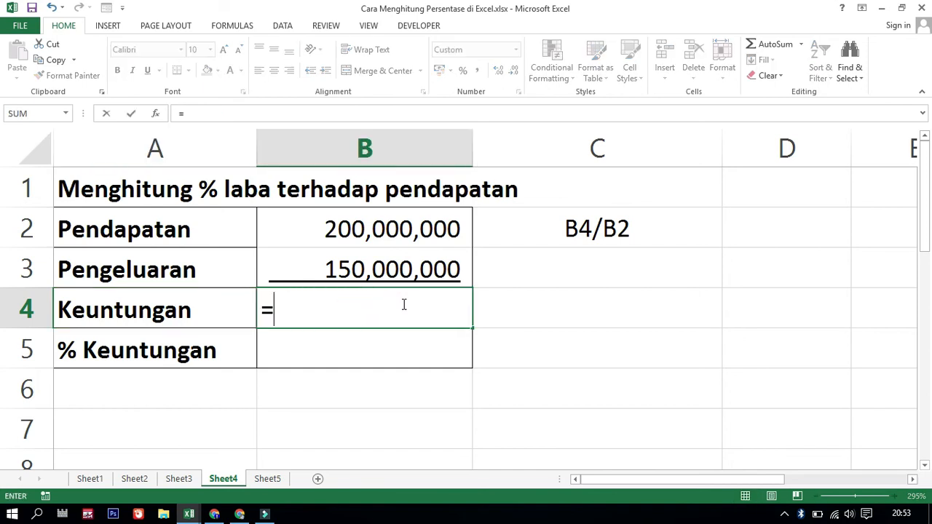
left_click(401, 242)
type("-")
left_click(394, 269)
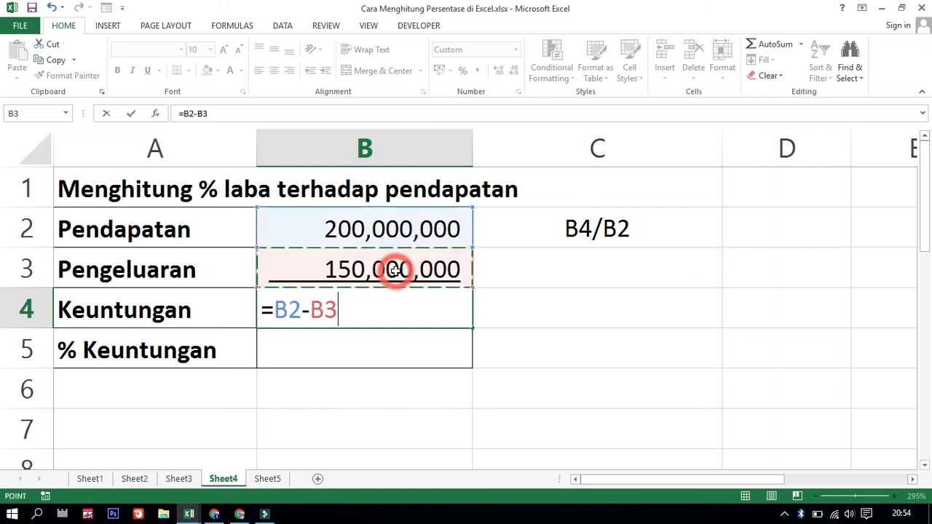
key("Return")
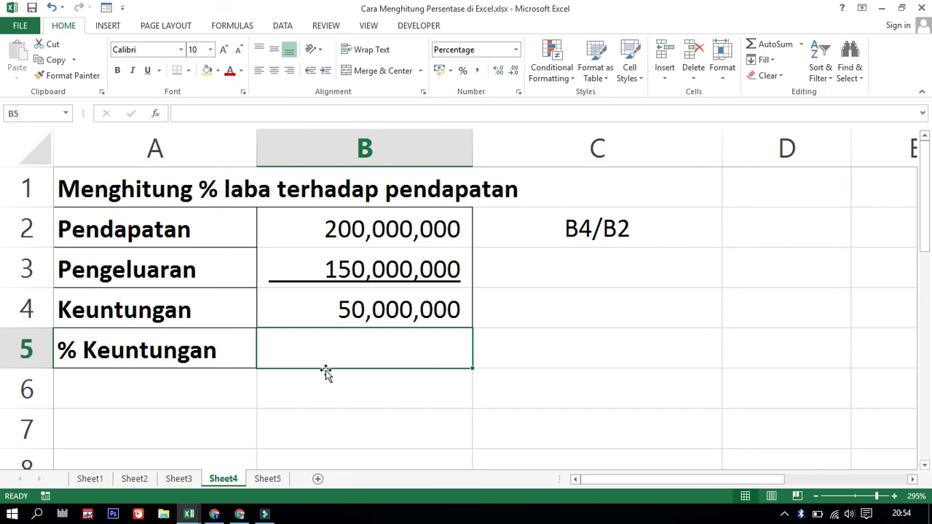
- Enter the formula =B4/B2 in cell B5 to calculate the profit percentage of income
left_click(369, 350)
type("=")
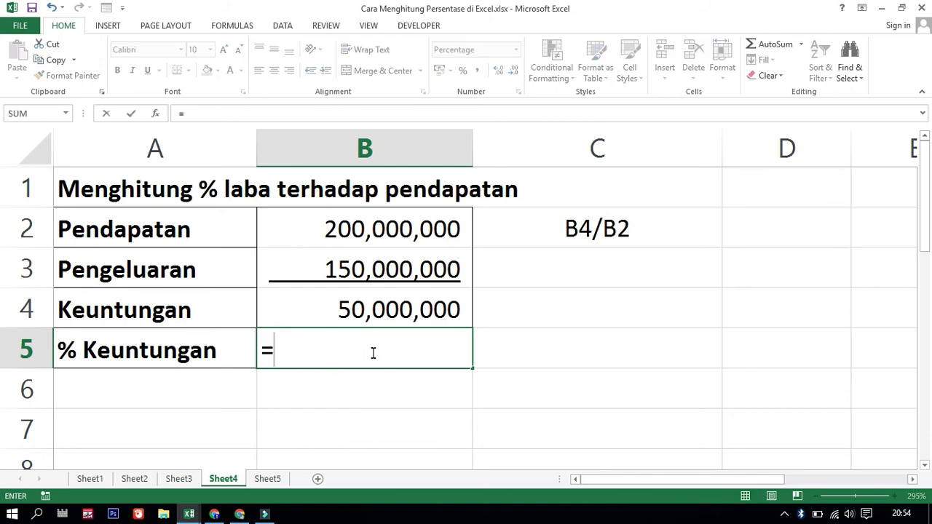
left_click(402, 313)
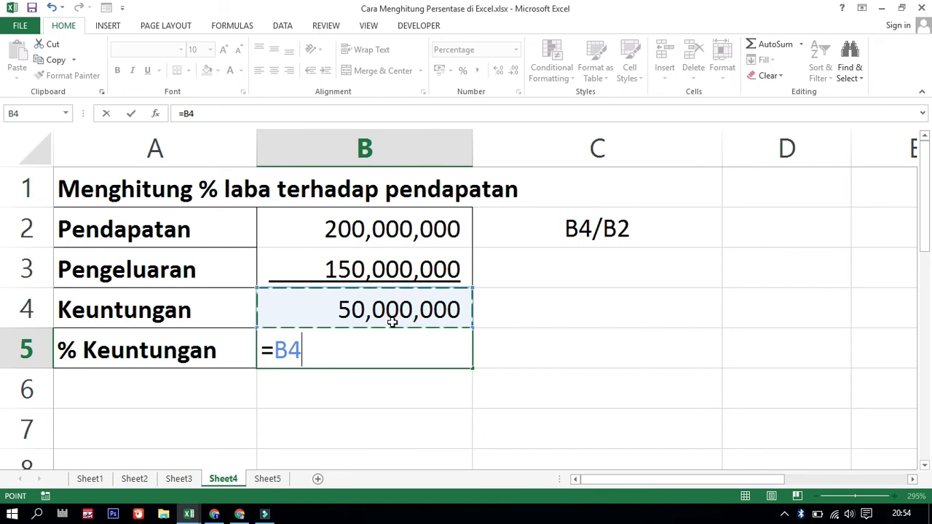
type("/")
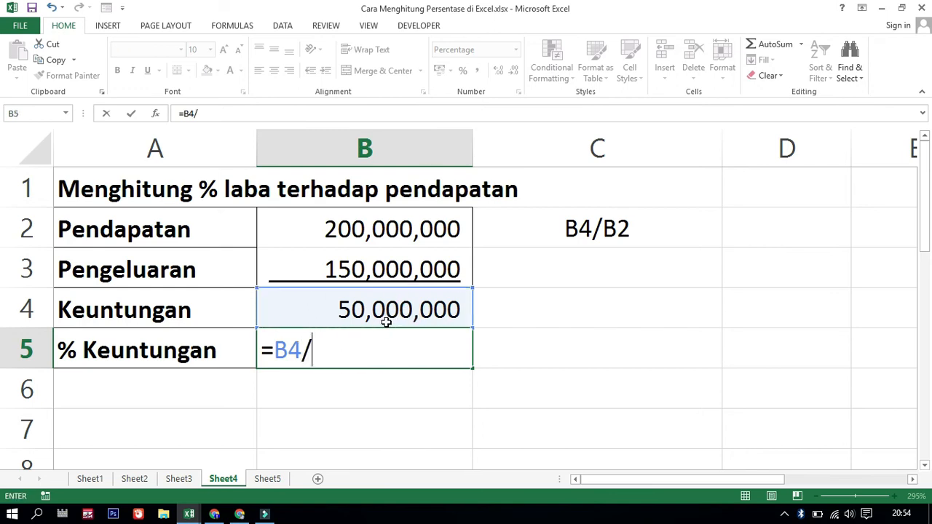
left_click(399, 230)
key("Return")
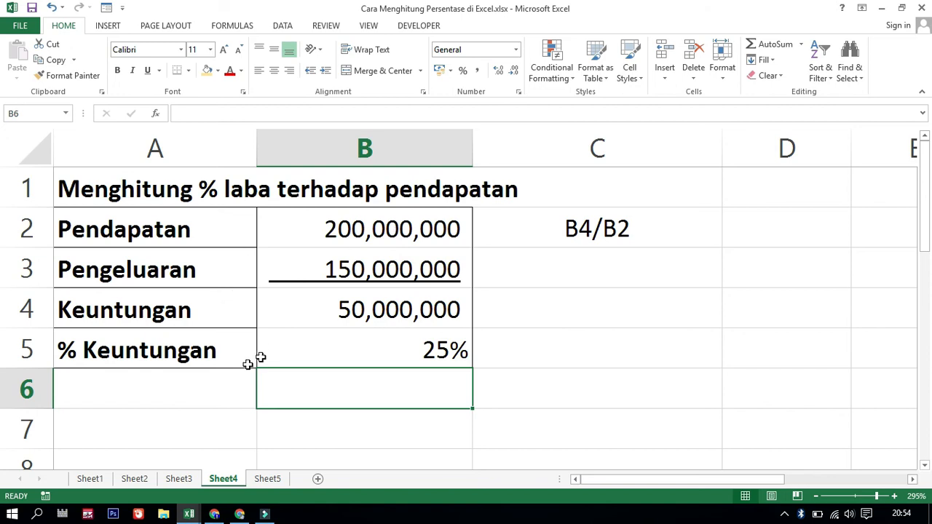
- On Sheet5, enter the formula =A3+B3*A3 in cell C3 to calculate Harga baru after the price increase
left_click(268, 481)
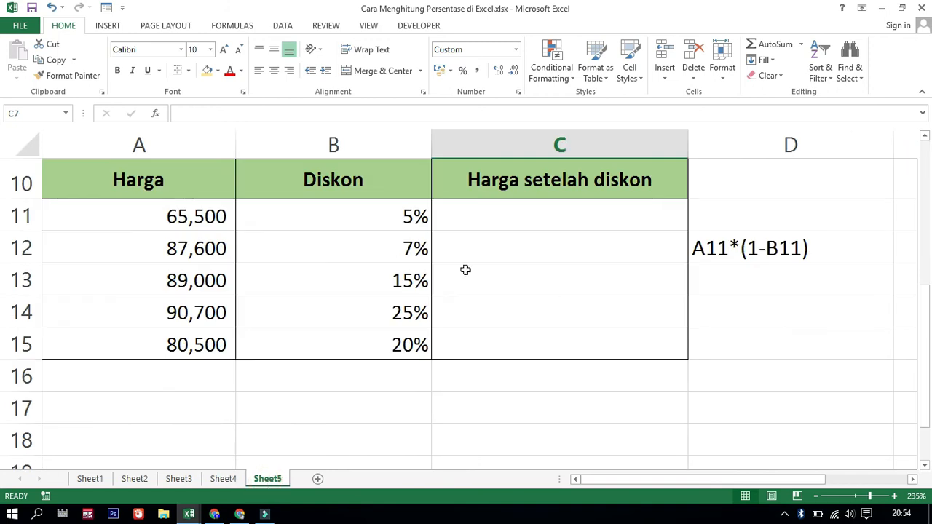
scroll(353, 251, "up", 3)
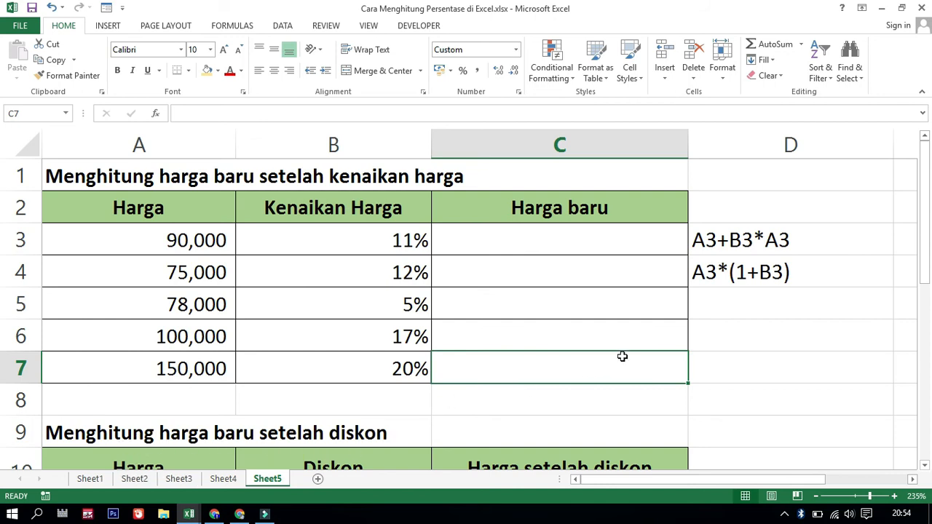
left_click(616, 244)
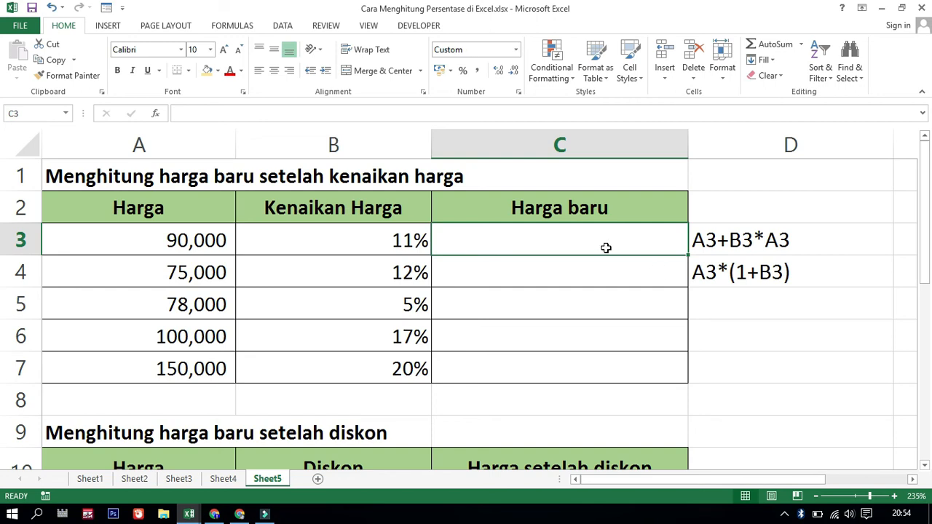
type("=")
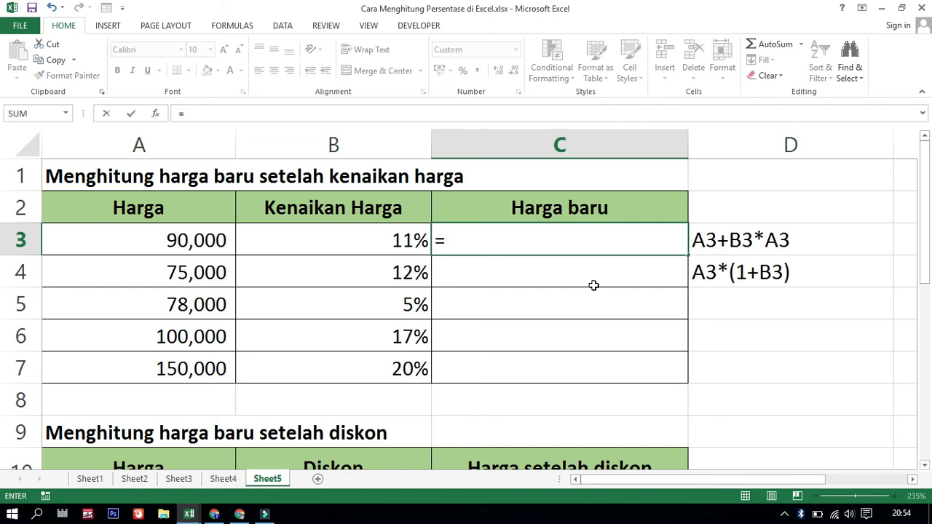
left_click(182, 239)
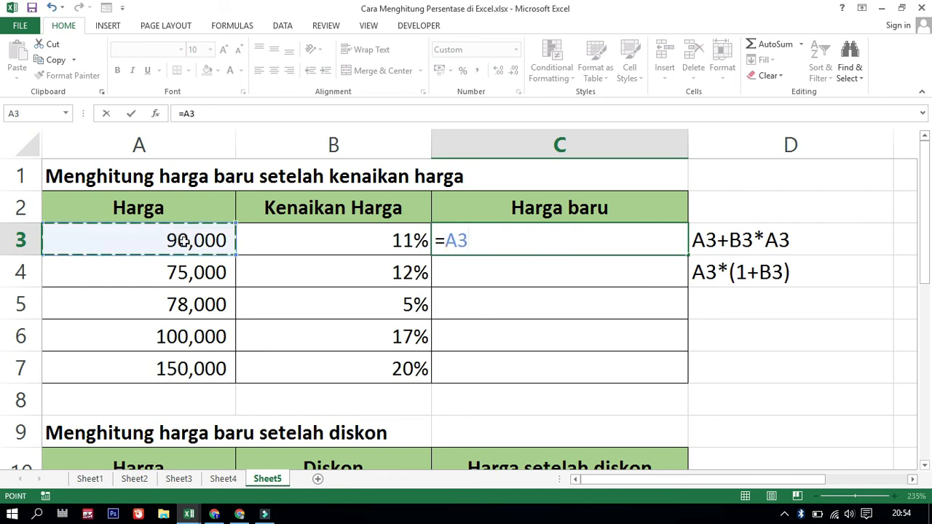
type("+")
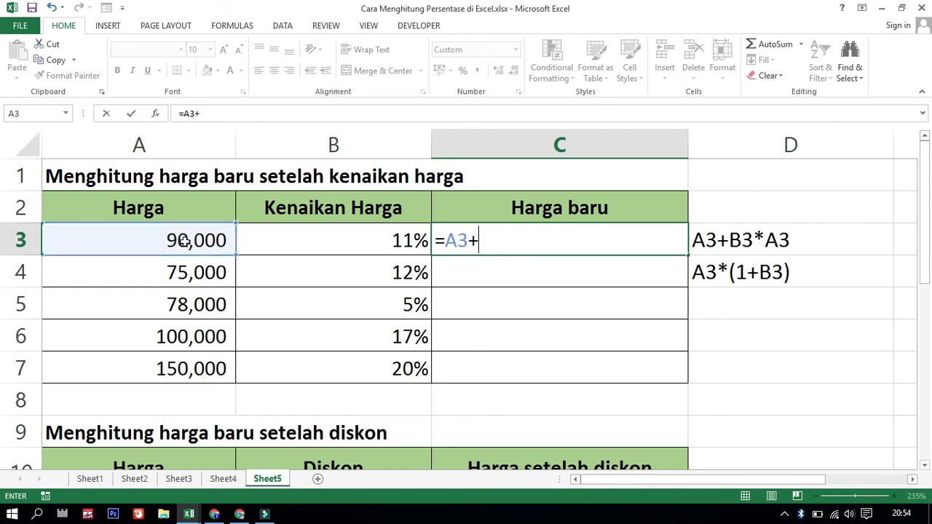
left_click(340, 244)
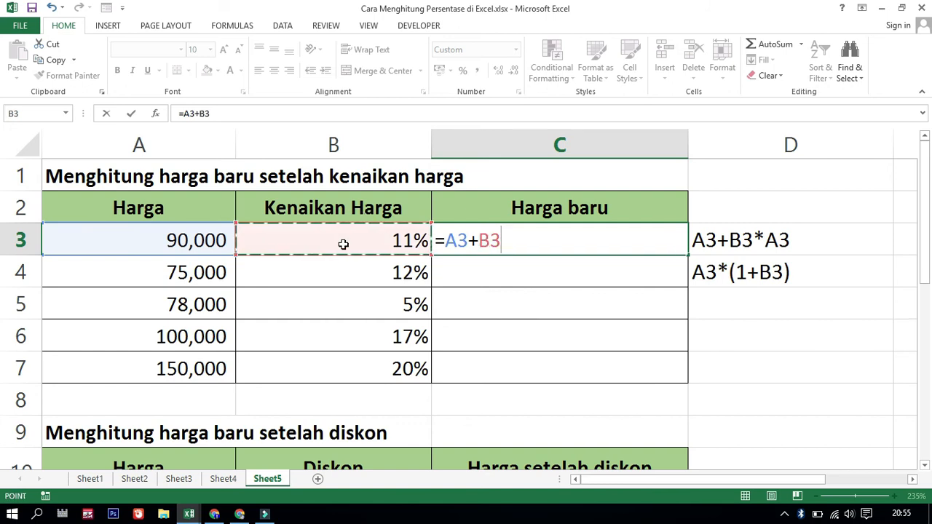
type("*")
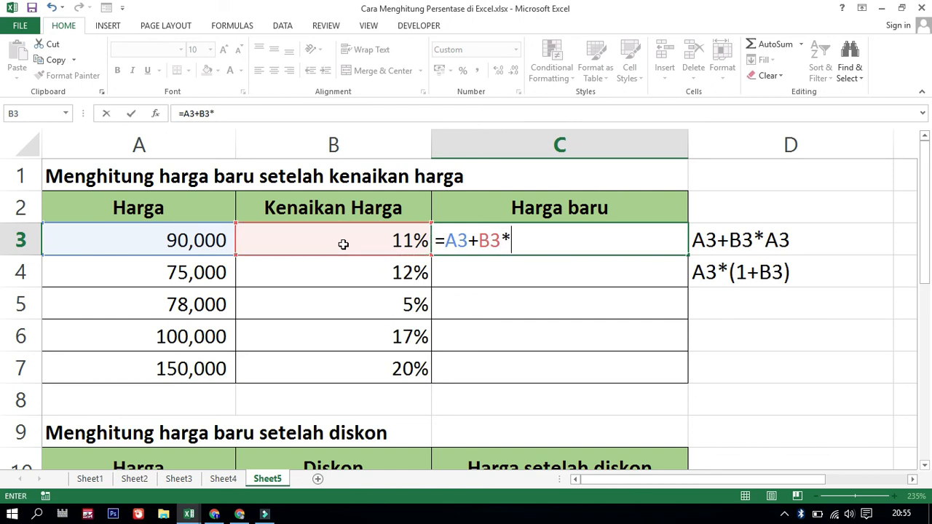
left_click(160, 240)
key("Return")
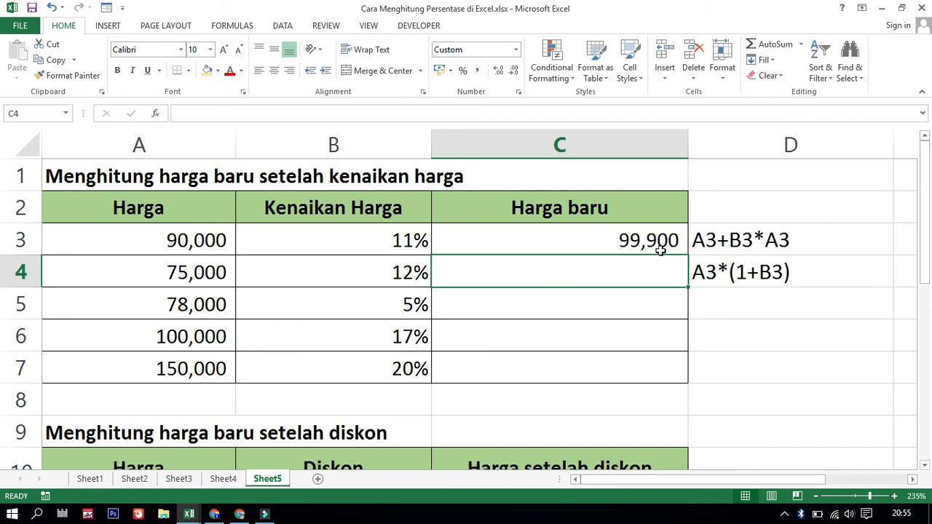
- Replace the Harga baru formula in C3 with =A3*(1+B3) and copy it down through C7
left_click(614, 239)
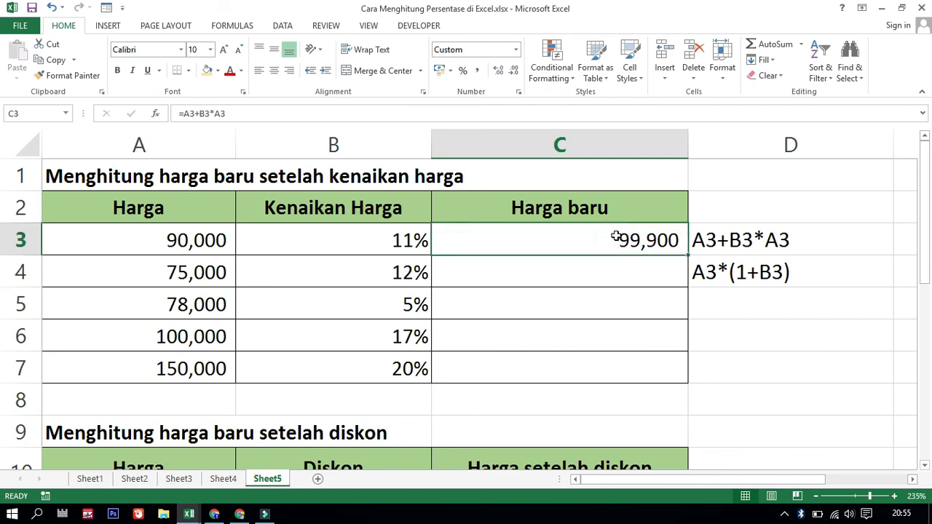
double_click(620, 238)
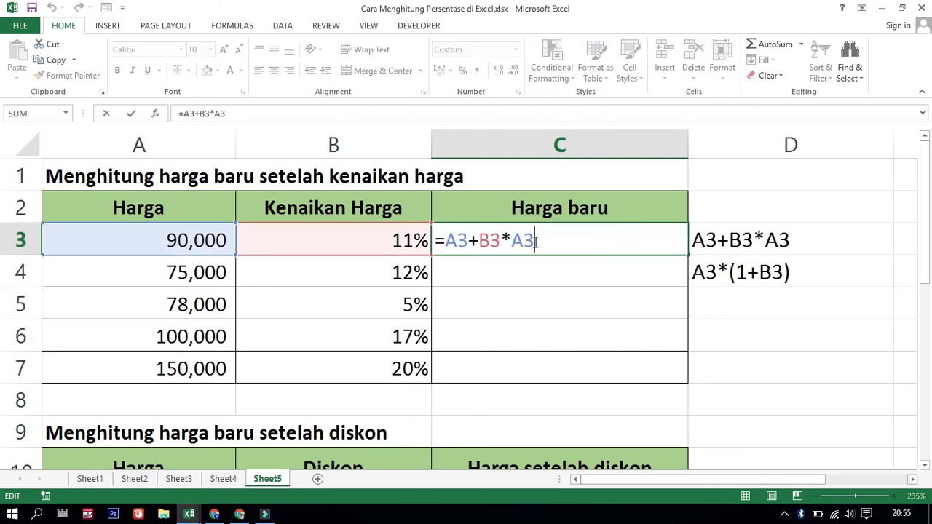
left_click_drag(537, 240, 448, 244)
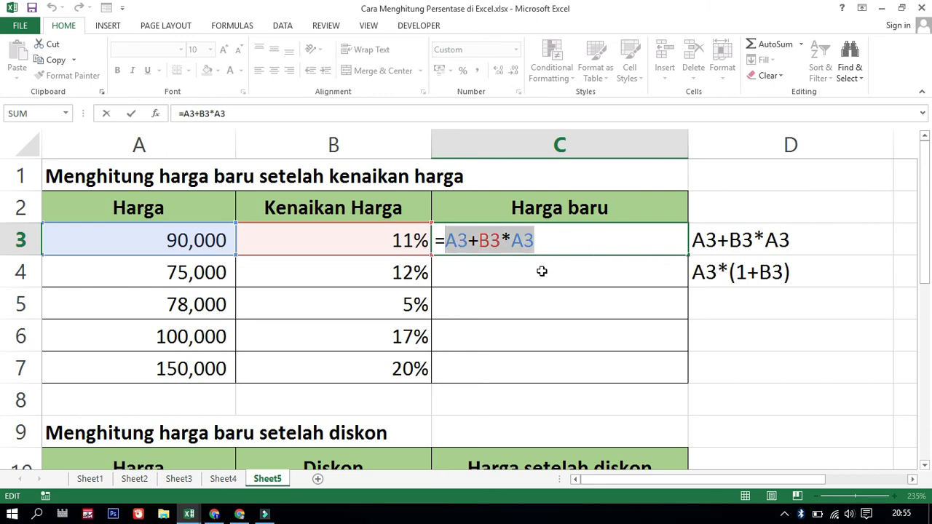
key("BackSpace")
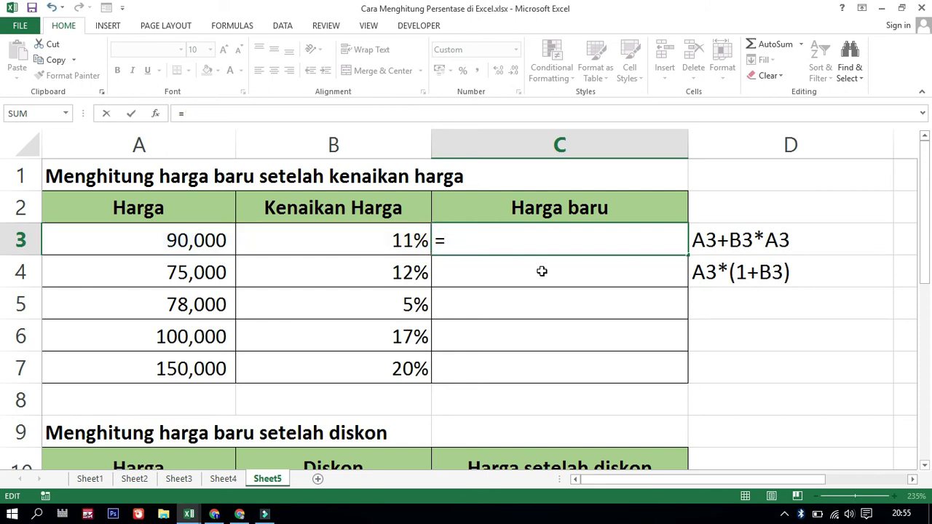
left_click(185, 240)
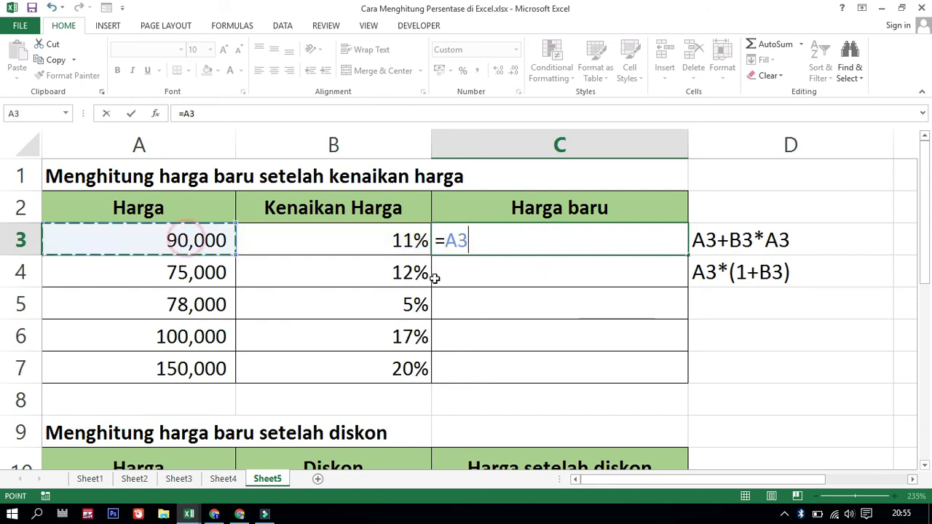
type("*")
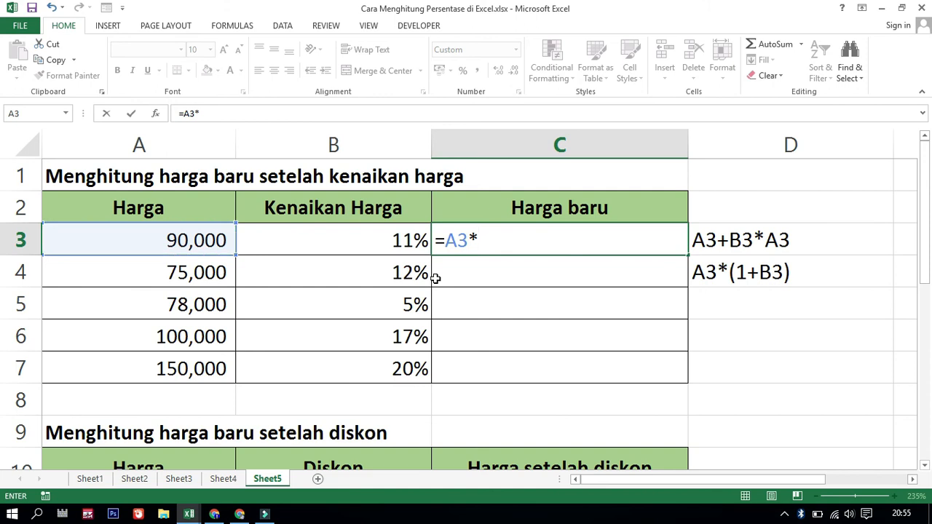
type("(1+")
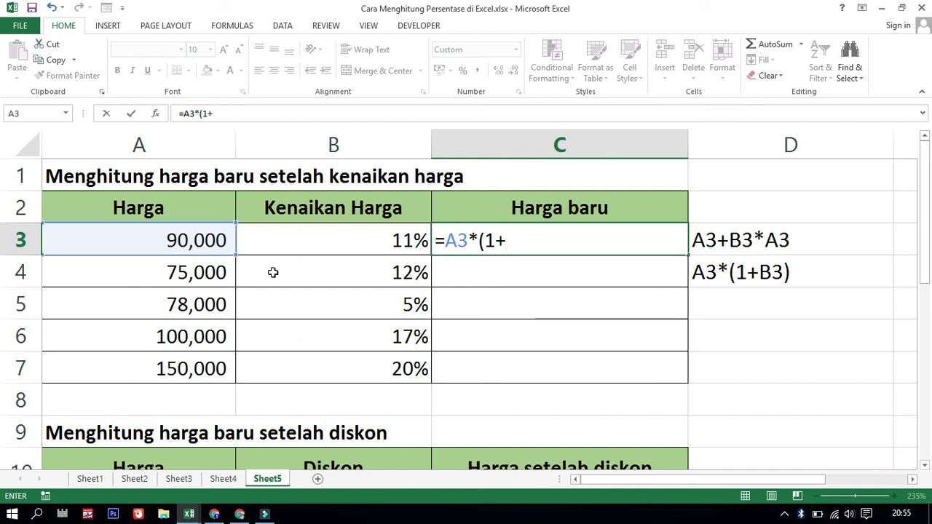
left_click(209, 240)
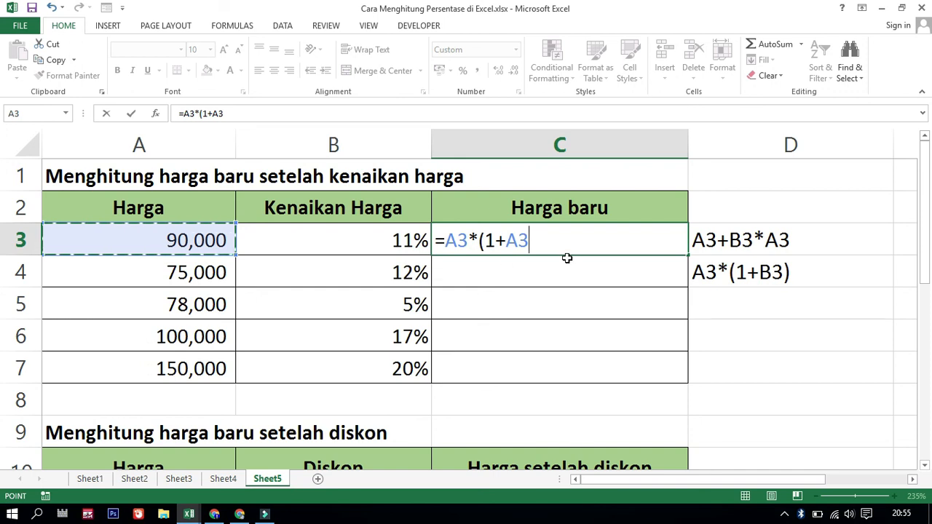
left_click(361, 240)
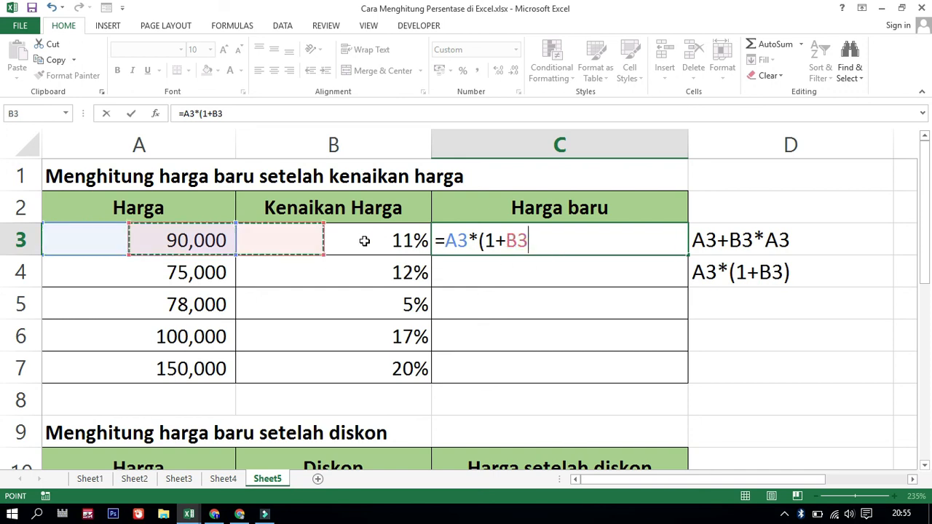
type(")")
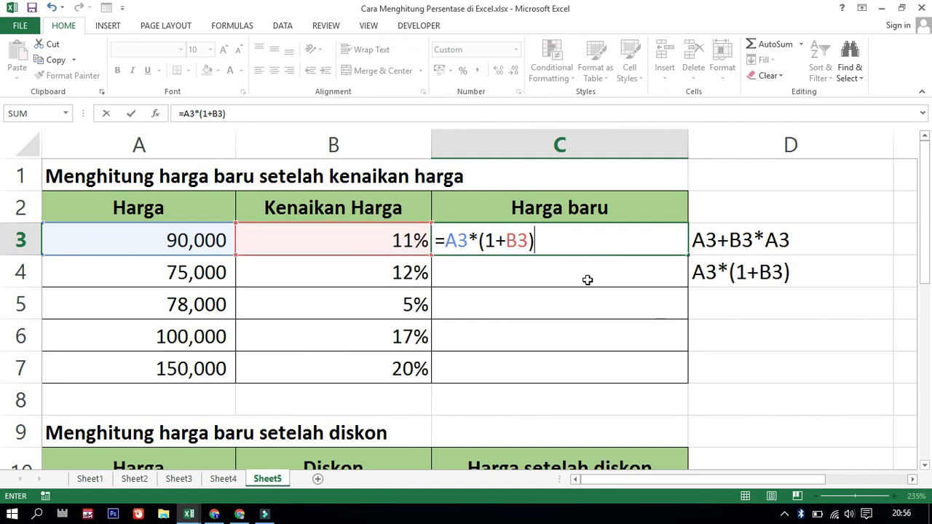
key("Return")
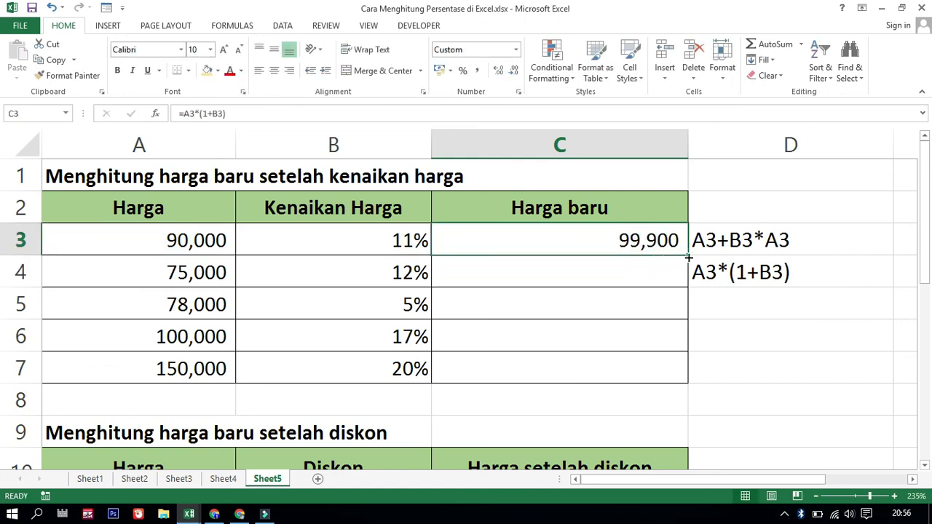
left_click_drag(688, 257, 580, 358)
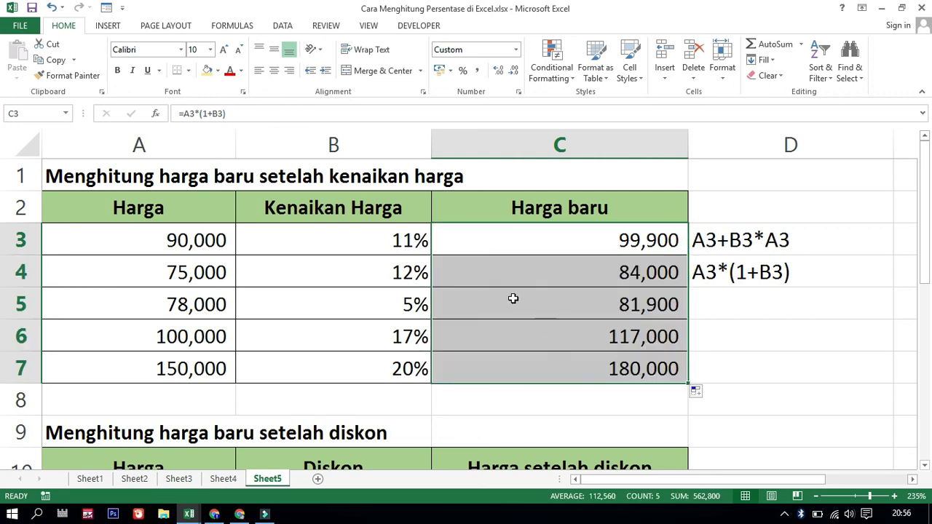
- Compare the discount table and its formula note in D12 with the price-increase formula note in D4
scroll(499, 315, "down", 2)
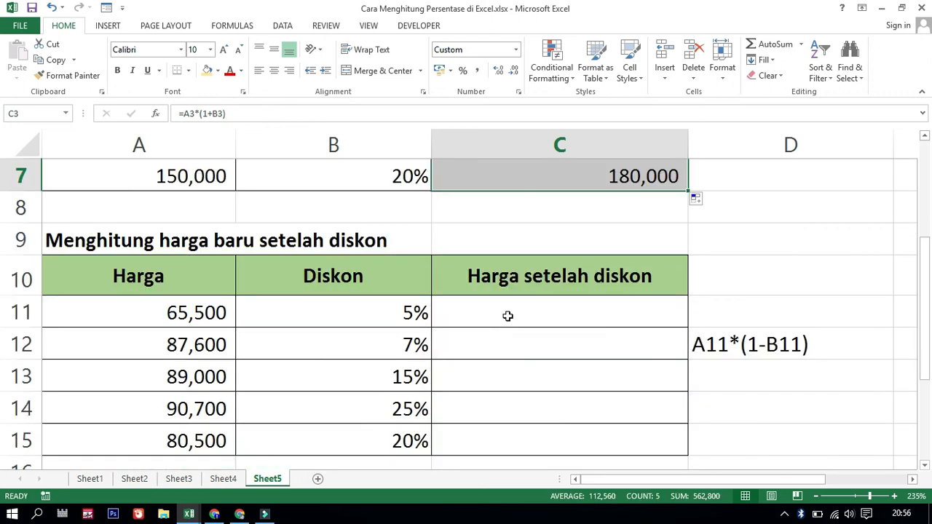
left_click(508, 318)
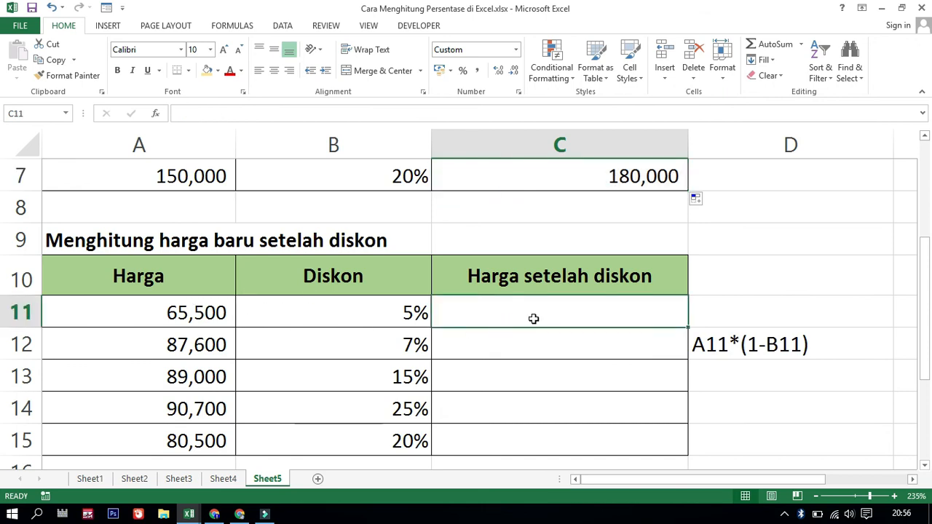
scroll(574, 328, "up", 2)
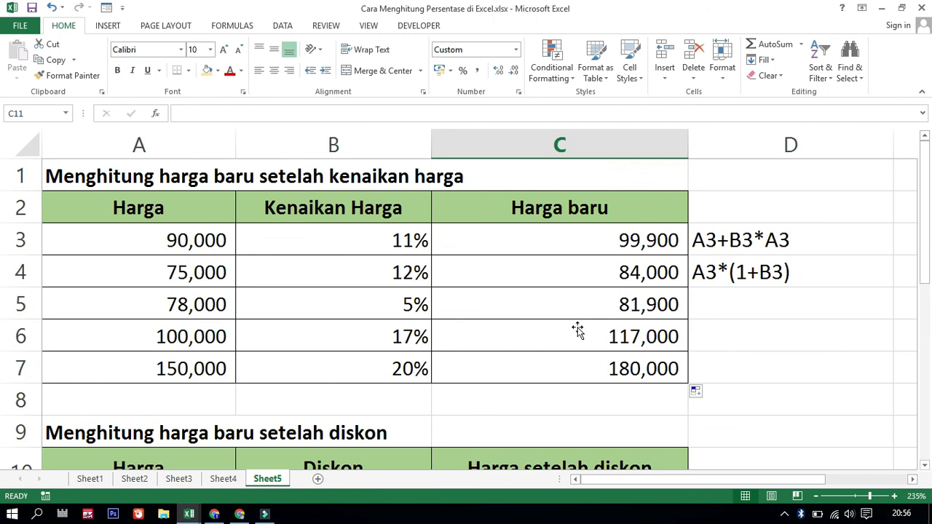
scroll(578, 328, "down", 2)
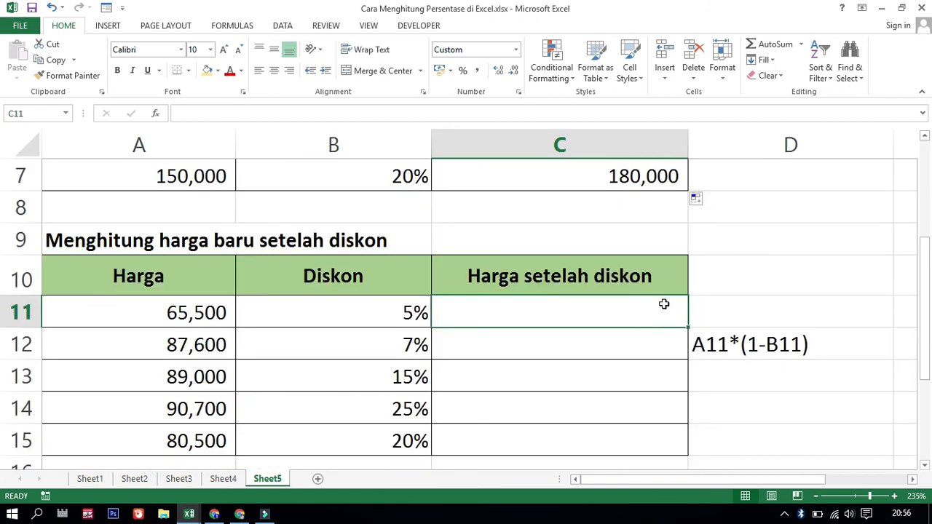
scroll(684, 307, "up", 1)
scroll(718, 287, "up", 1)
left_click(729, 271)
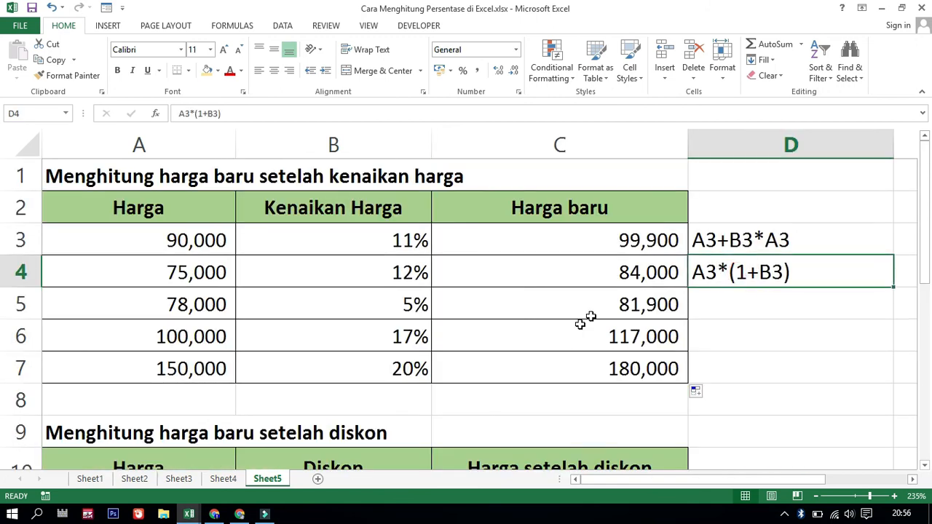
- Enter the formula =A11*(1-B11) in cell C11 for Harga setelah diskon and copy it down through C15
scroll(616, 319, "down", 3)
scroll(681, 253, "down", 1)
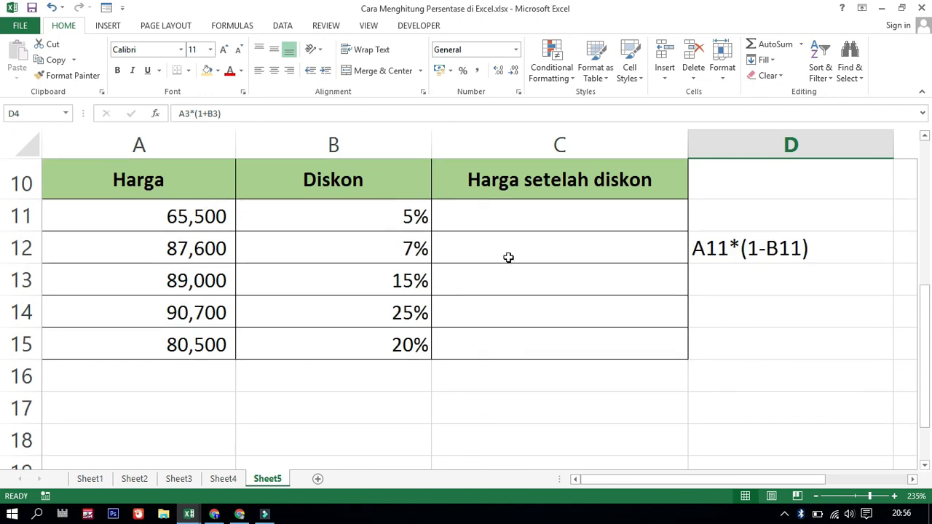
left_click(492, 222)
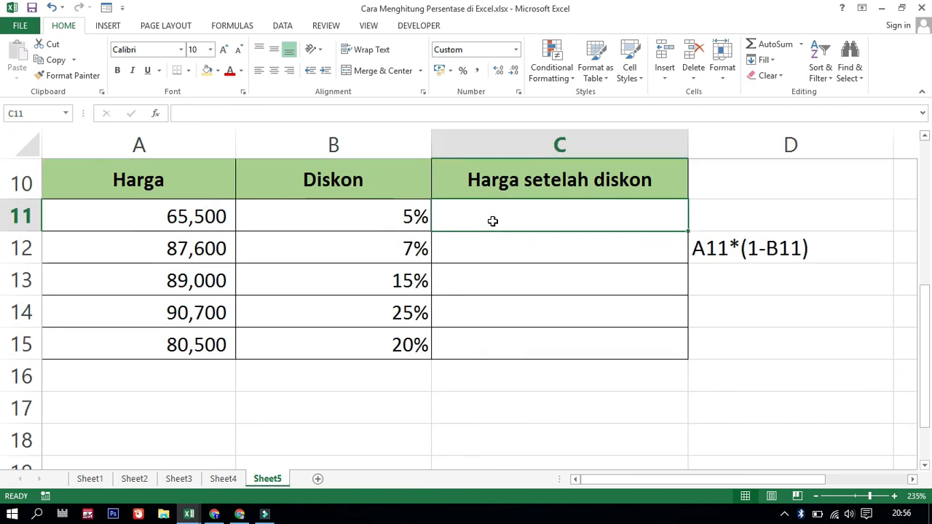
type("=")
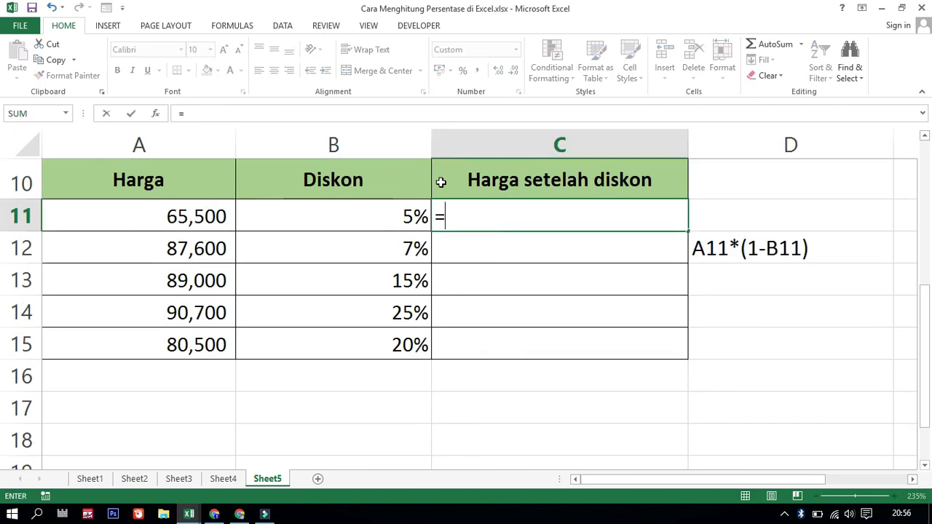
left_click(182, 217)
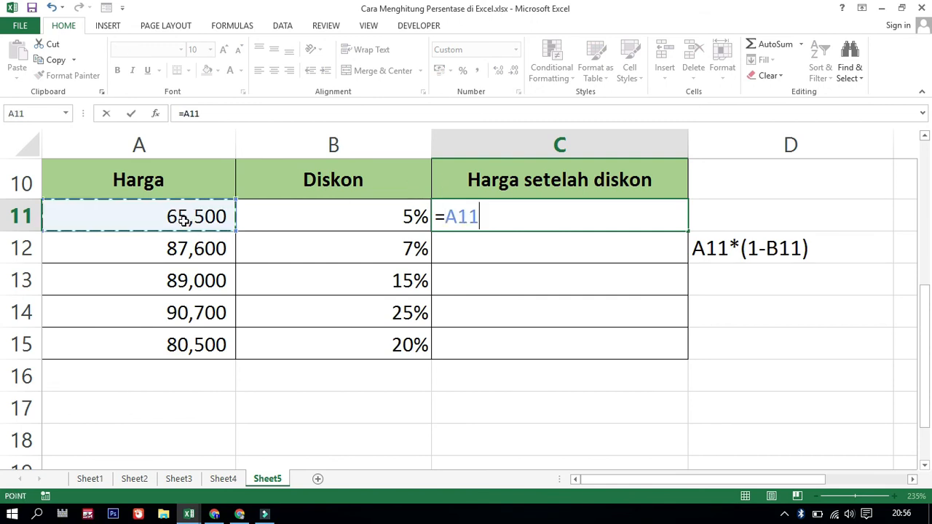
type("*")
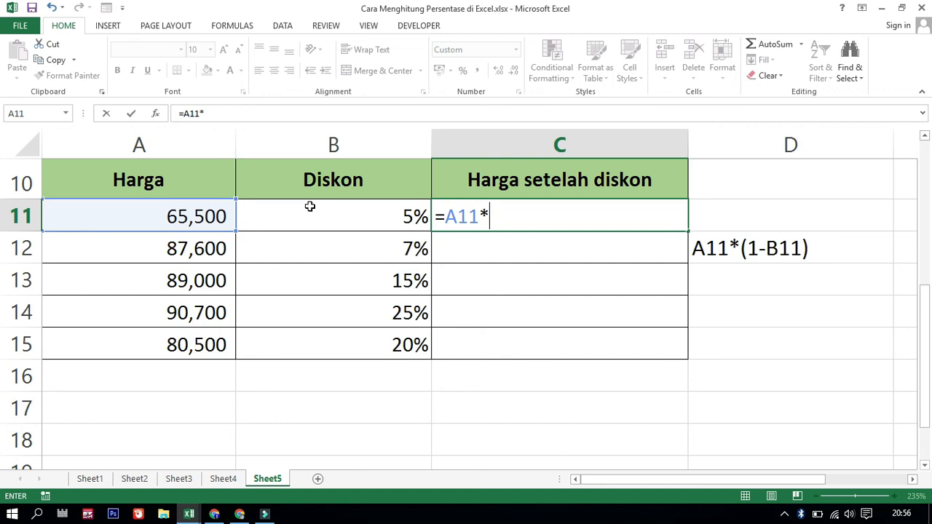
type("(1-")
left_click(306, 216)
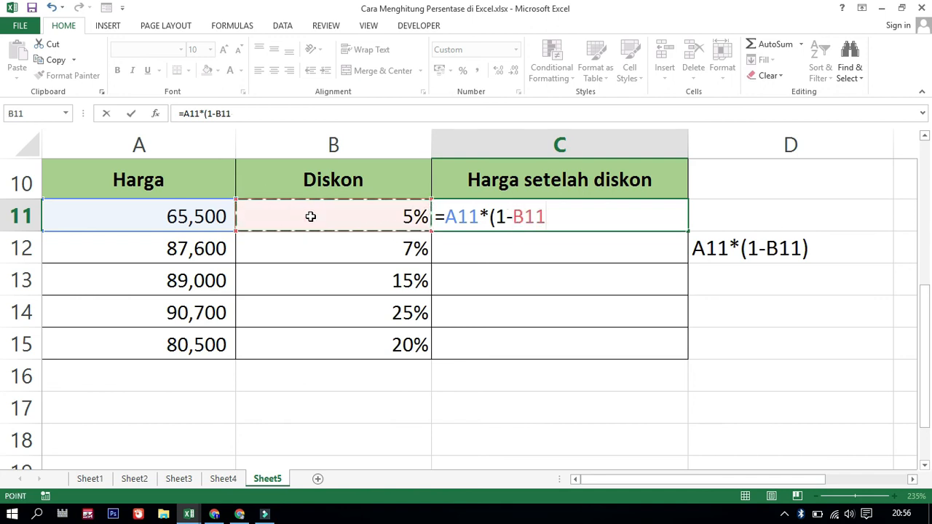
type(")")
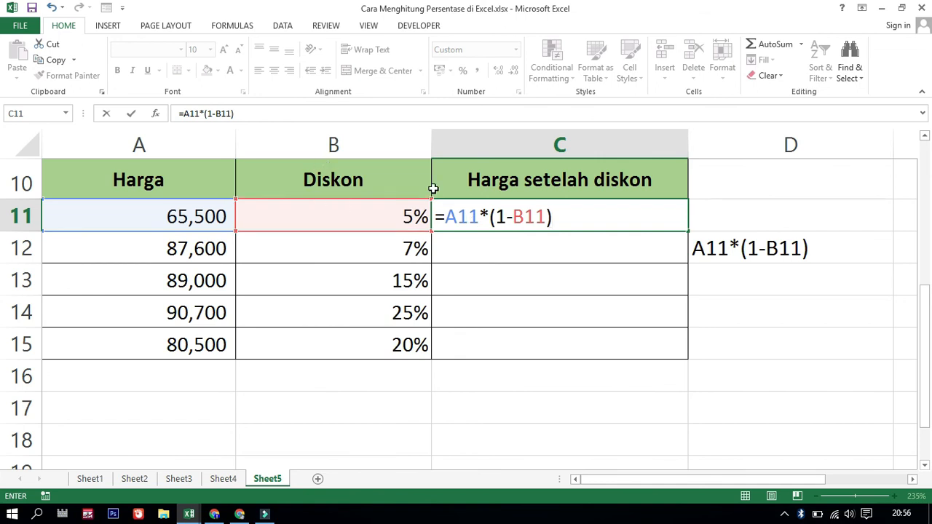
key("Return")
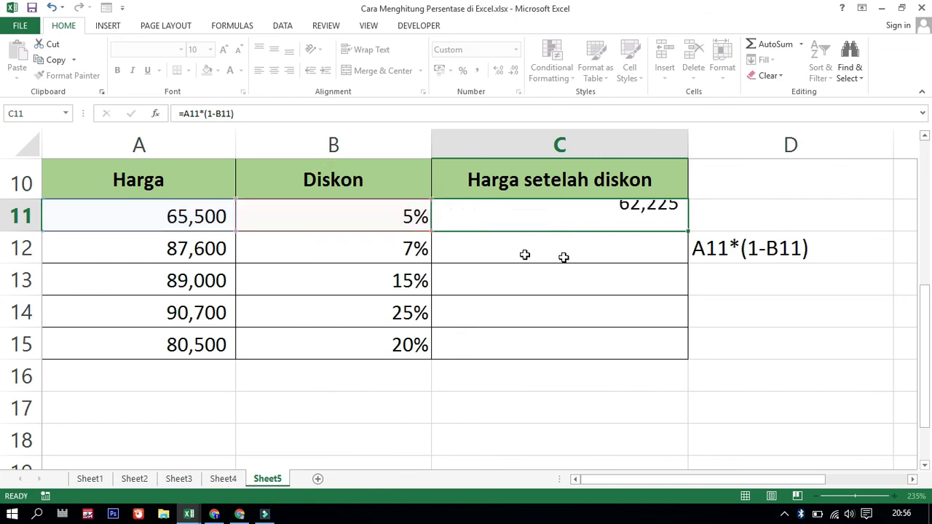
left_click(605, 224)
left_click_drag(687, 231, 687, 357)
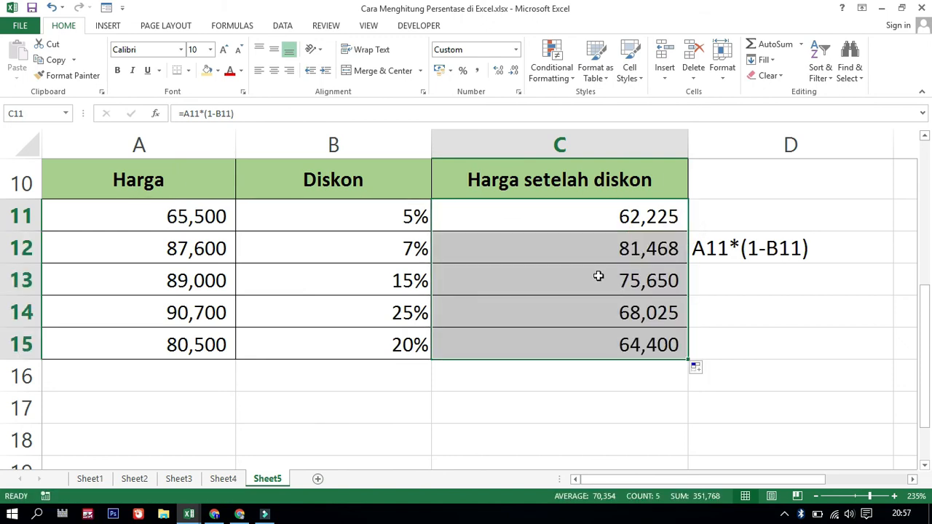
- Check the discounted prices in Harga setelah diskon against the original Harga values, and review both price tables on Sheet5
left_click(174, 226)
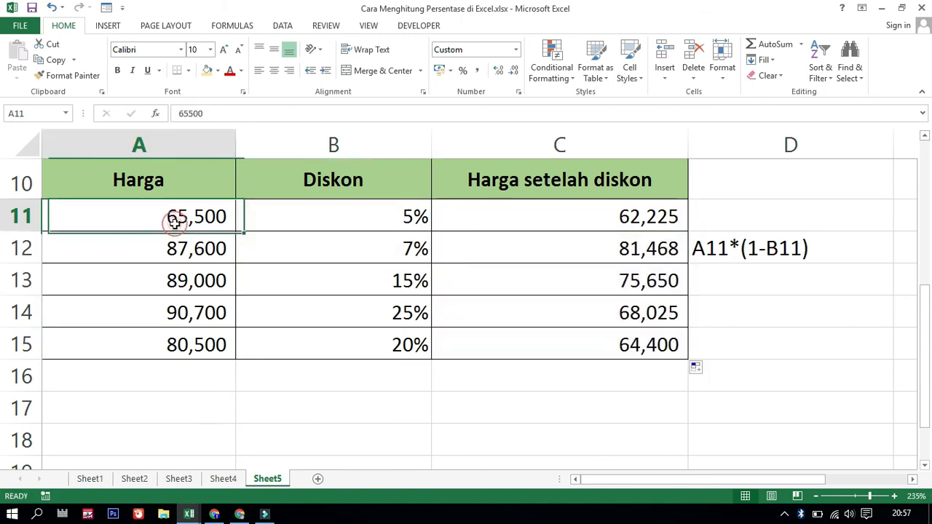
left_click(593, 224)
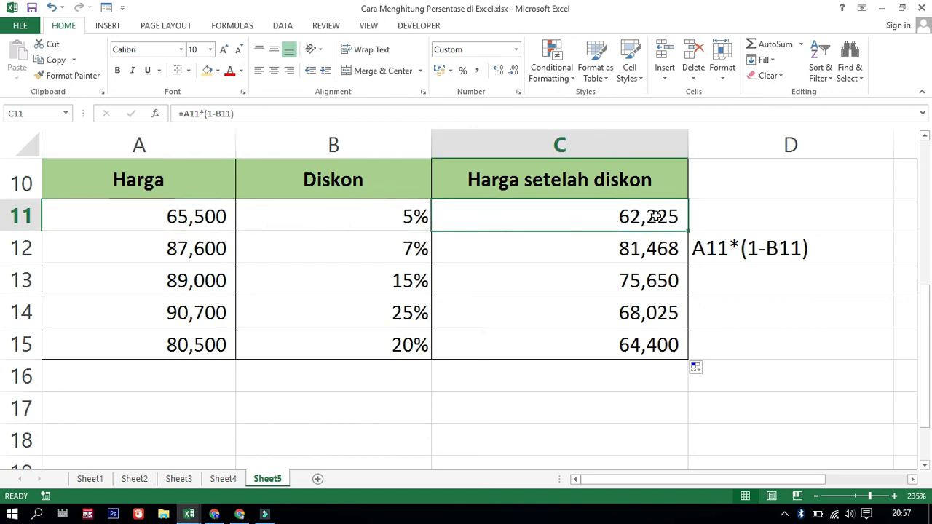
scroll(522, 323, "up", 3)
scroll(516, 327, "down", 5)
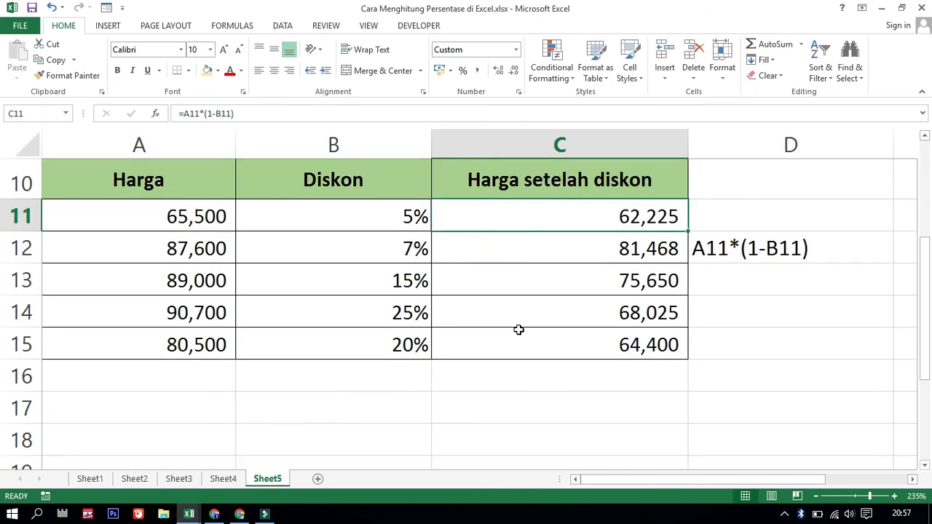
scroll(561, 295, "up", 3)
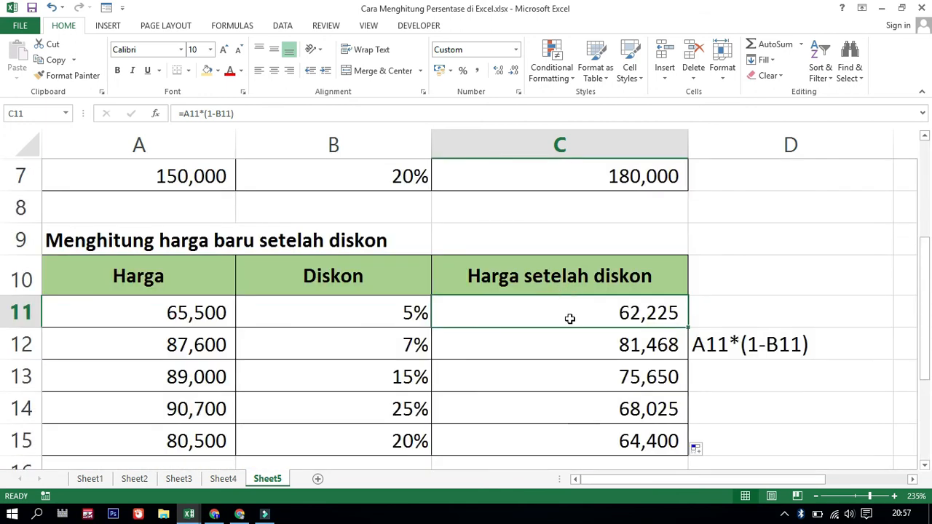
left_click(585, 351)
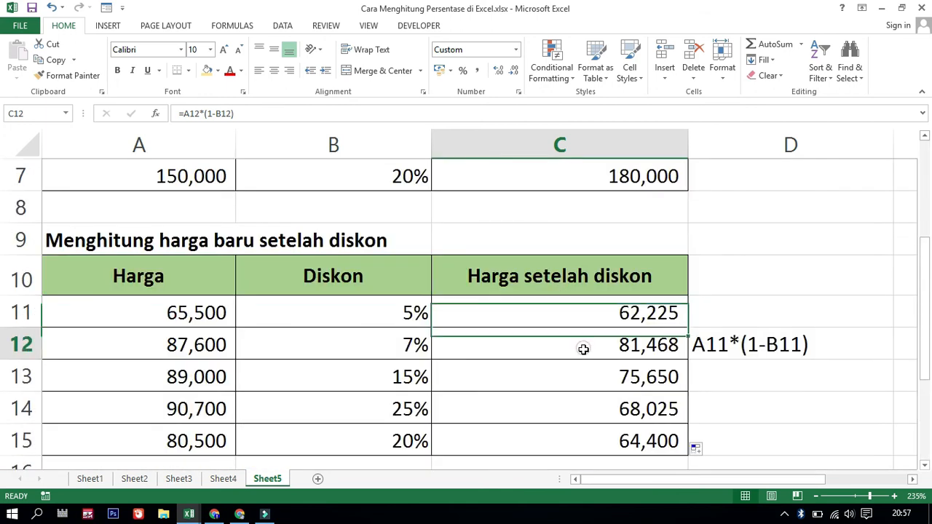
scroll(584, 359, "down", 1)
scroll(586, 357, "up", 3)
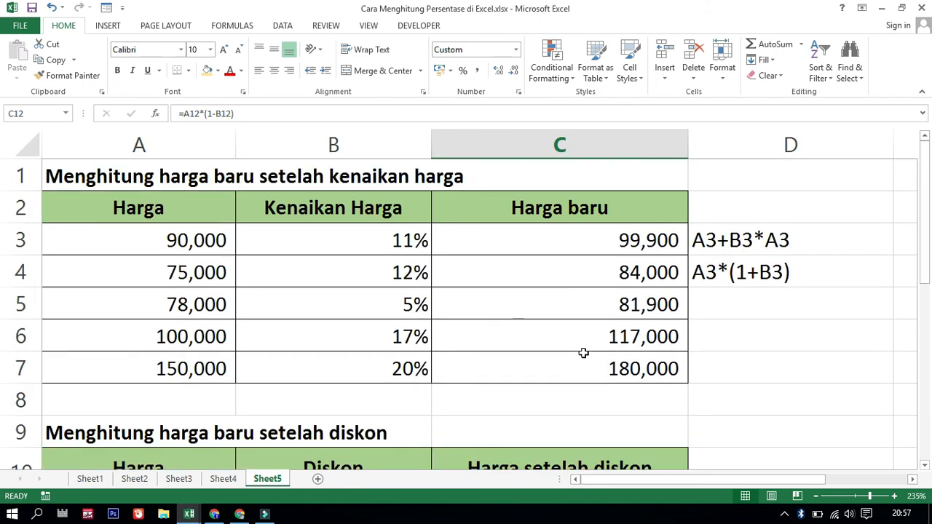